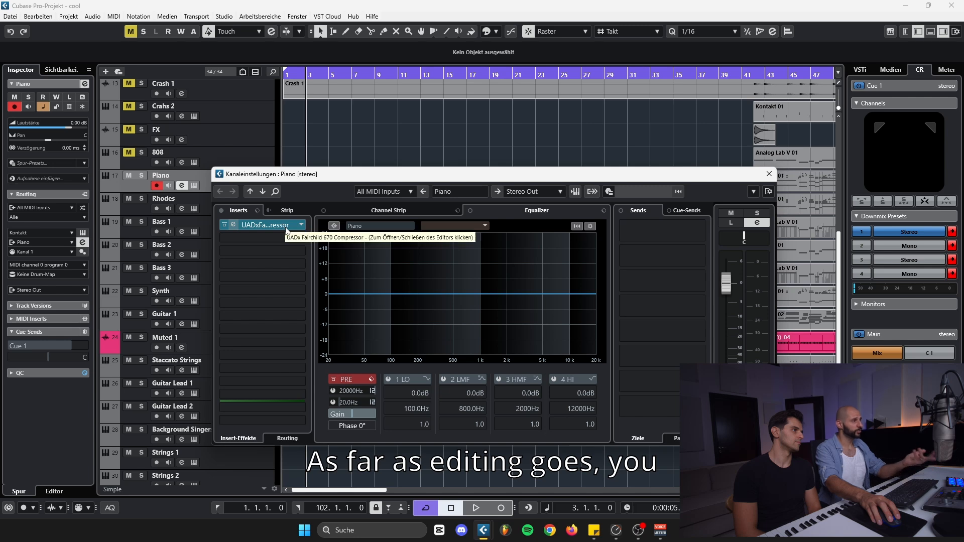
Open the UADx Fairchild 670 Compressor insert on the Piano channel.
click(286, 229)
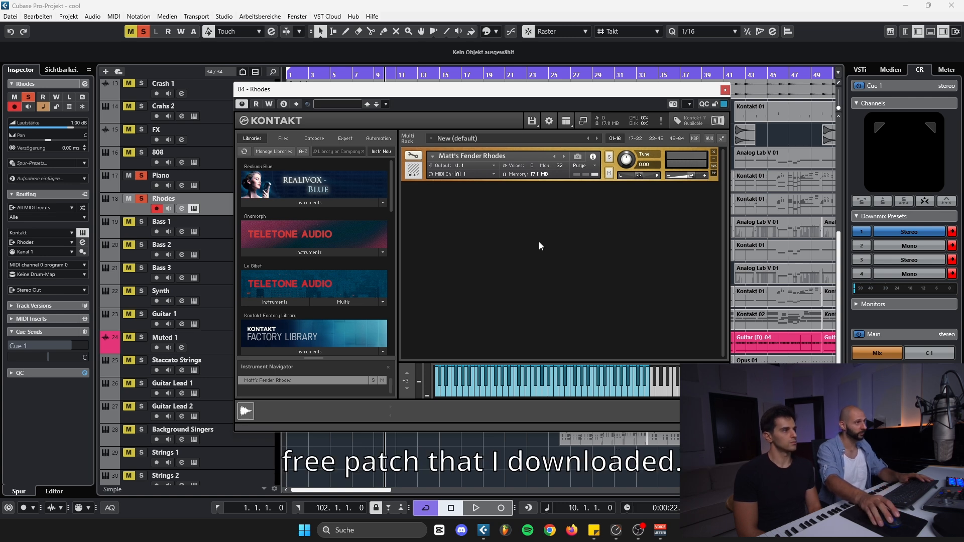
Bypass all insert effects on the Rhodes channel and close its channel settings.
key(e)
click(221, 212)
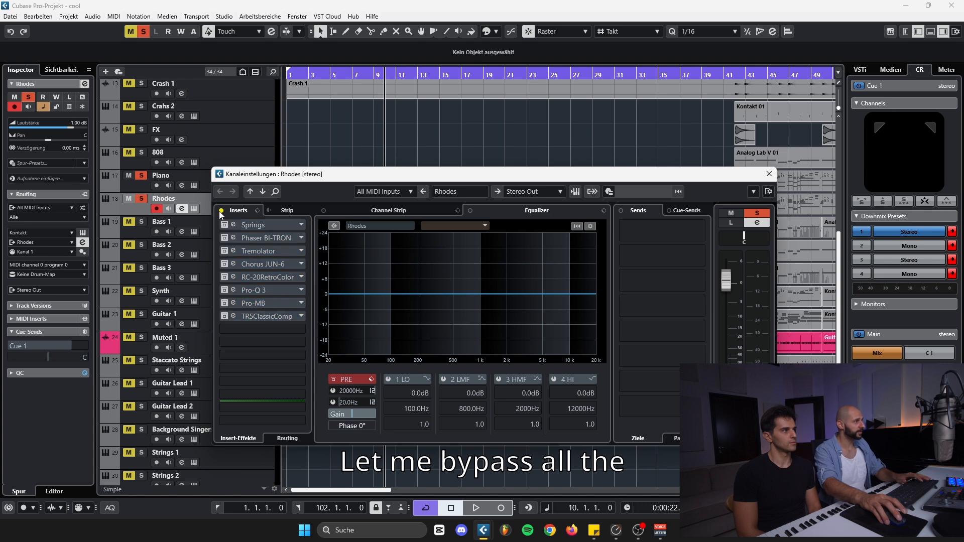
drag(461, 173, 465, 175)
key(e)
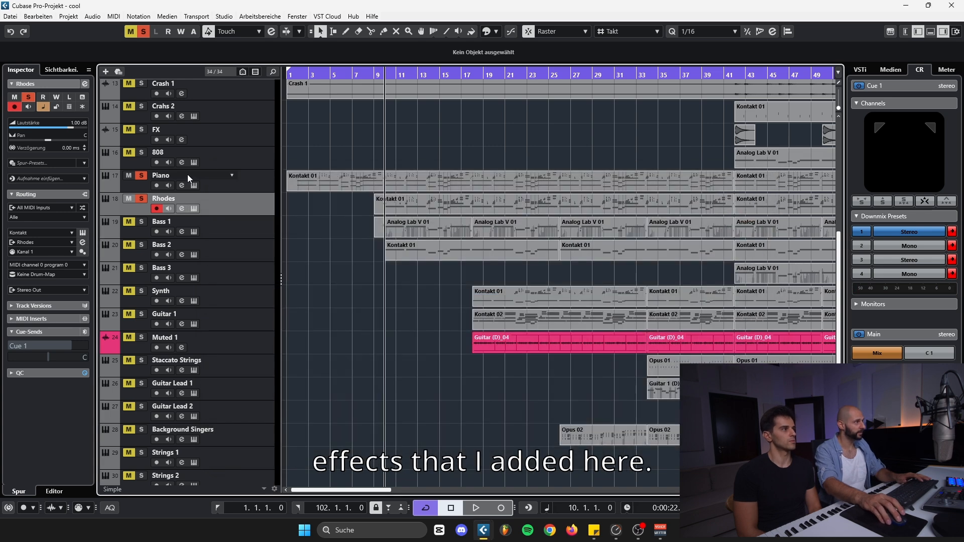
Reactivate the insert effects on the Rhodes channel and close its channel settings.
key(e)
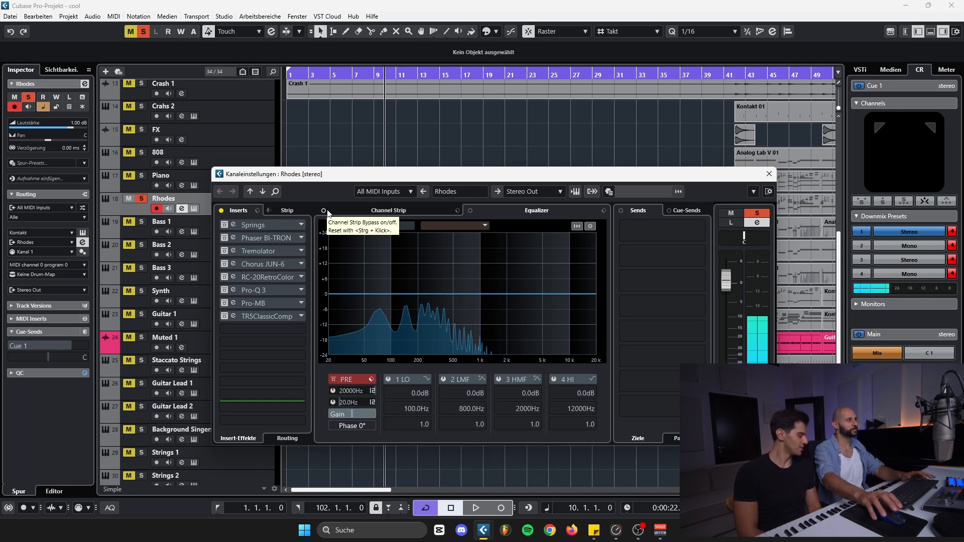
click(768, 174)
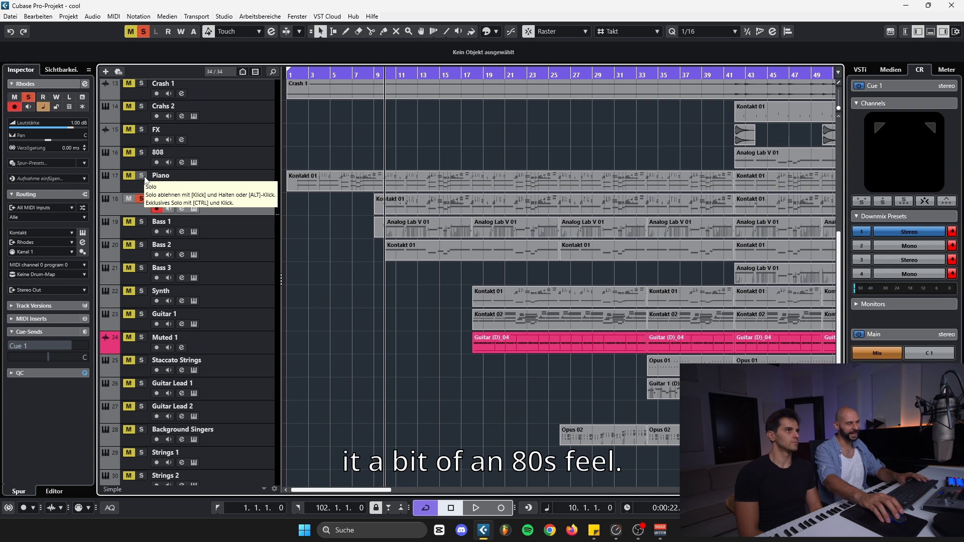
Bypass the whole Rhodes insert chain, reactivate only the Springs reverb and open it to inspect its Wet amount.
click(182, 208)
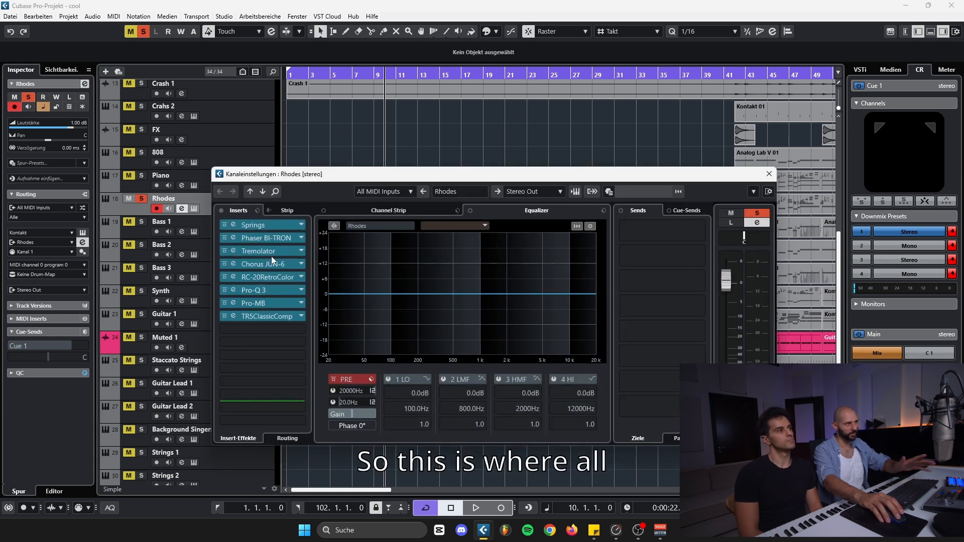
click(221, 210)
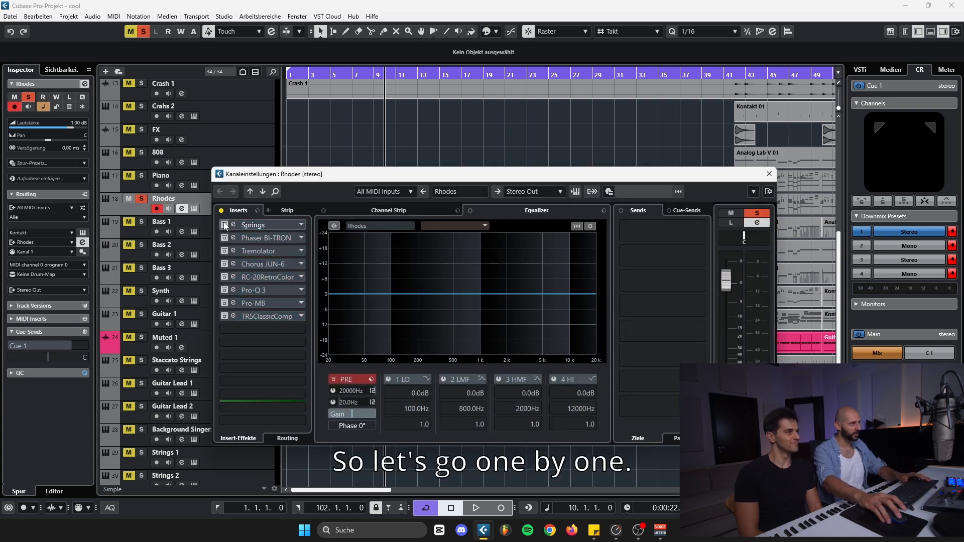
click(247, 225)
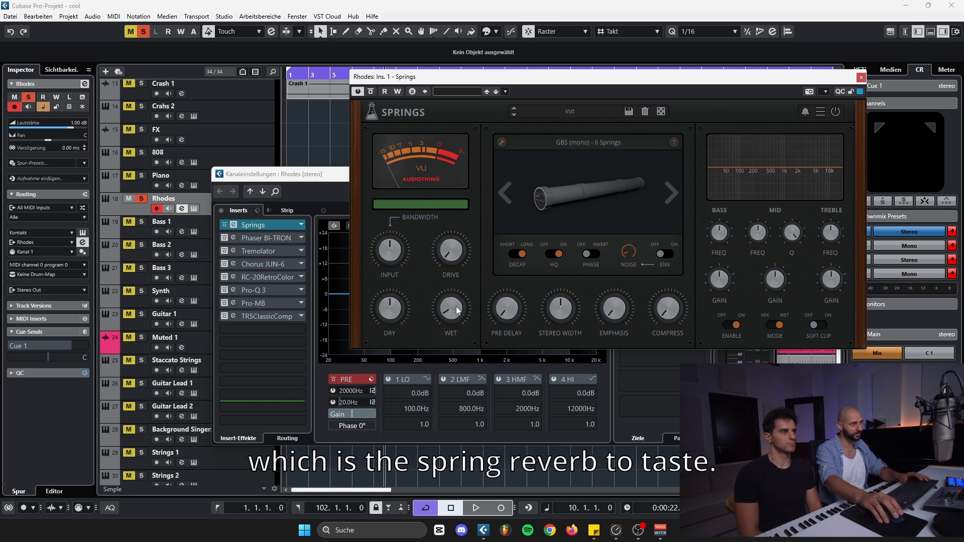
mouse_move(458, 311)
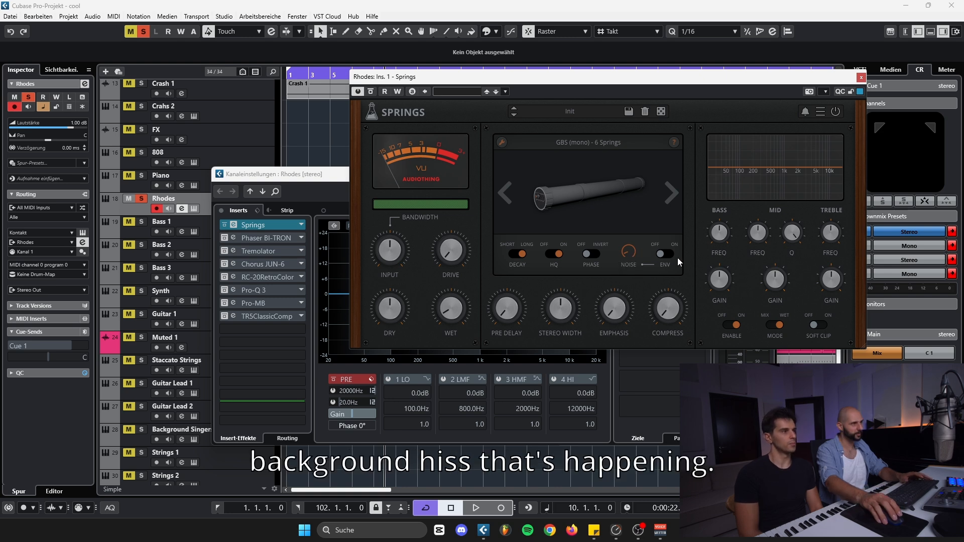
Review the Phaser BI-TRON and Chorus JUN-6 inserts on the Rhodes channel with the effects reactivated, closing each window.
click(233, 238)
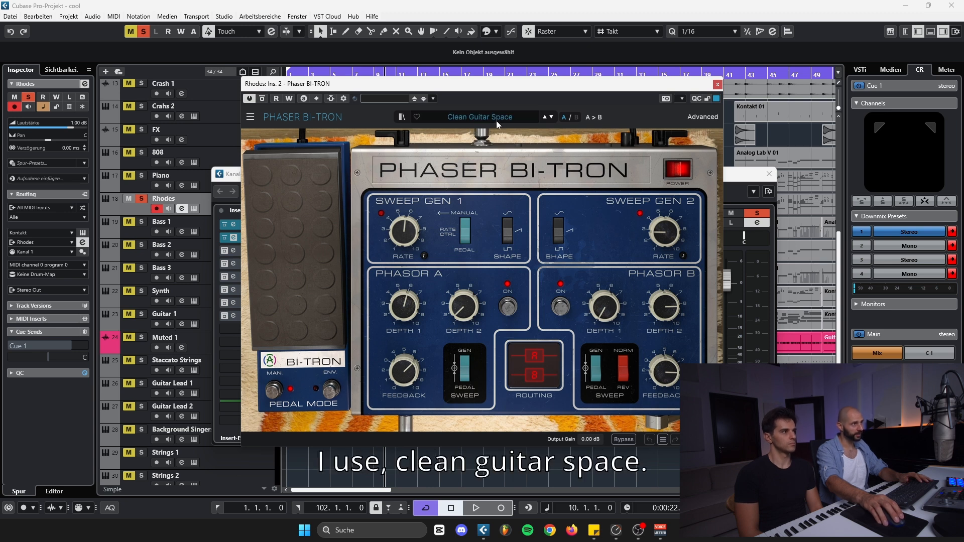
click(718, 86)
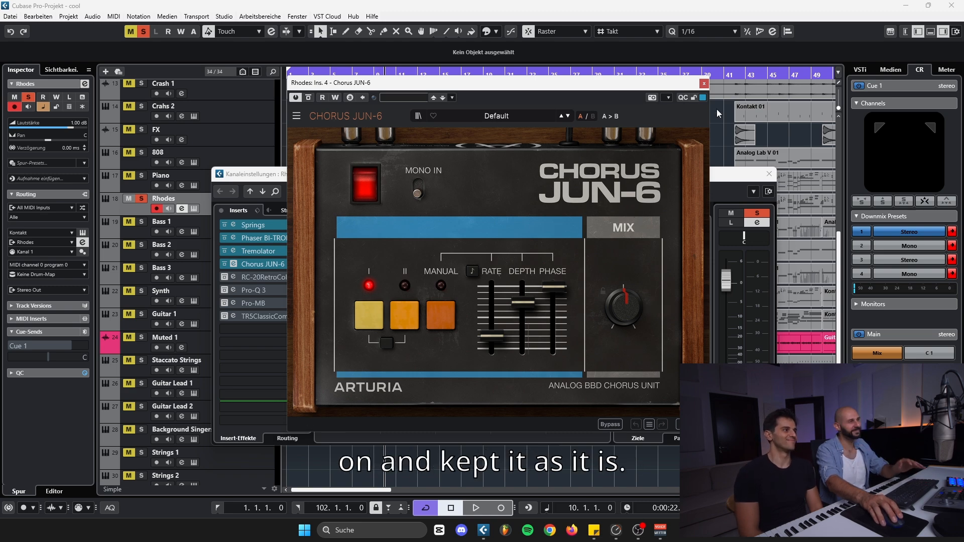
click(704, 83)
Open the RC-20 Retro Color insert on the Rhodes channel and examine its Noise, Wobble, Distort and Magnetic modules.
click(233, 277)
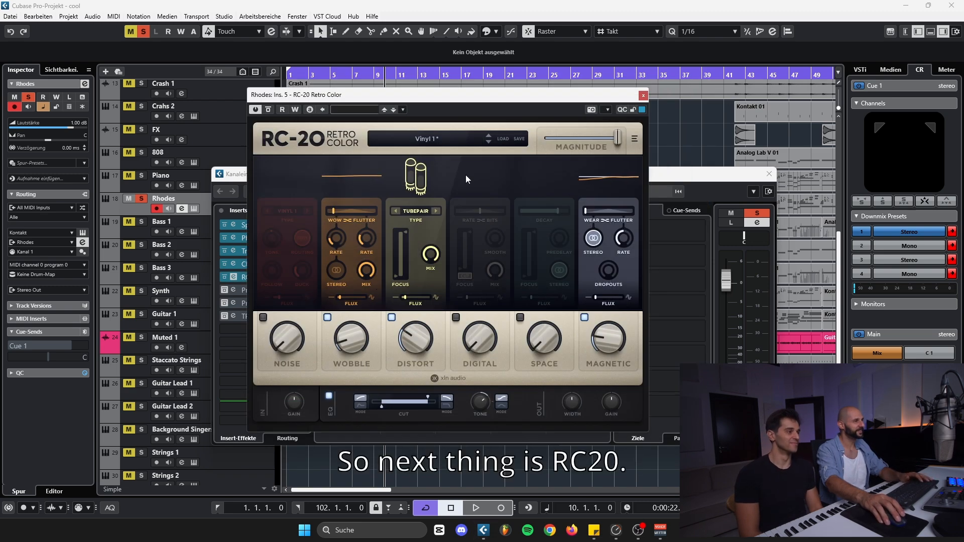
drag(435, 104, 495, 106)
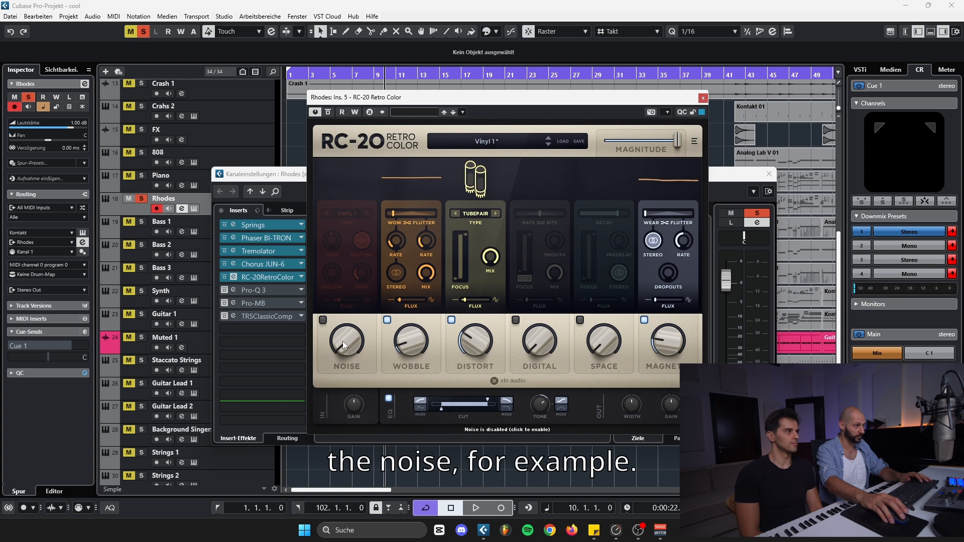
mouse_move(413, 341)
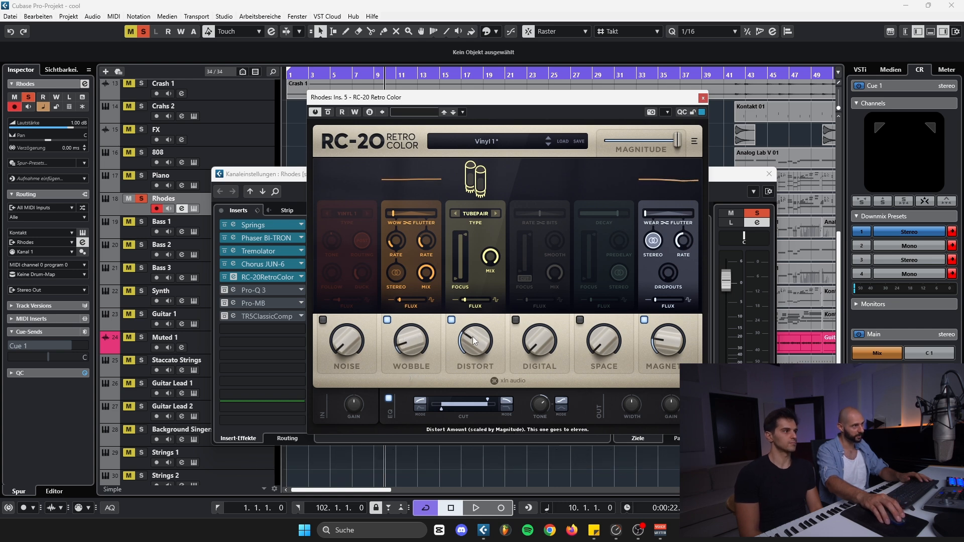
mouse_move(473, 340)
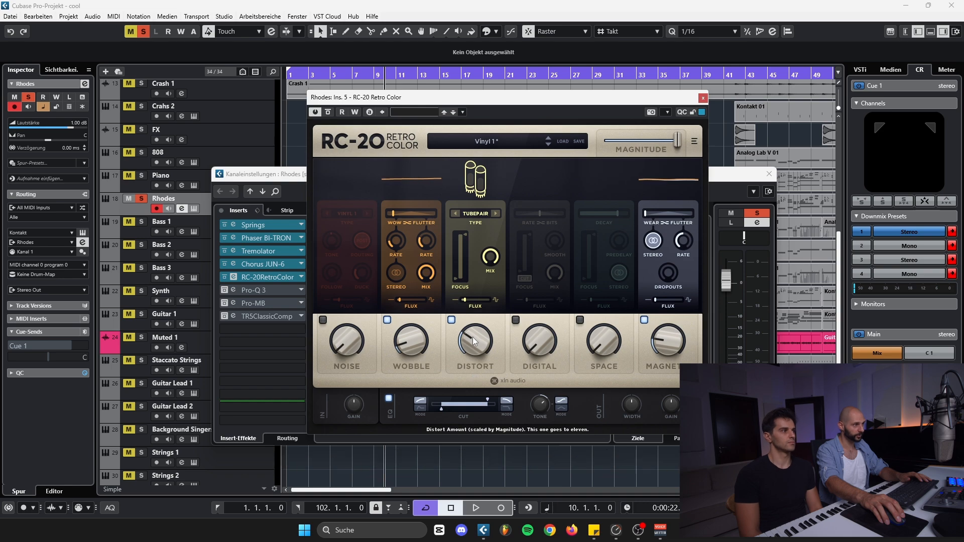
mouse_move(670, 343)
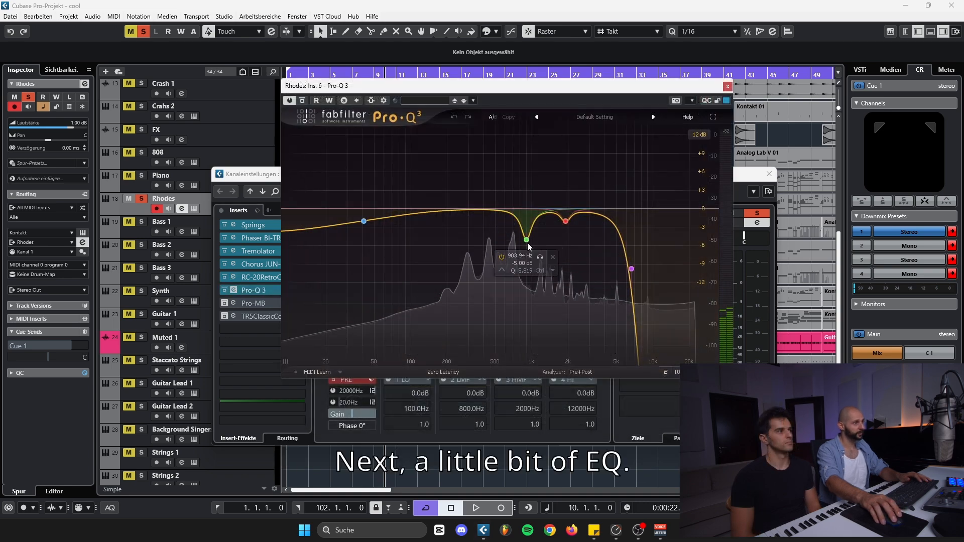
Examine the Rhodes Pro-Q 3 equalizer's high cut, its two narrow midrange cuts and its low band.
mouse_move(629, 269)
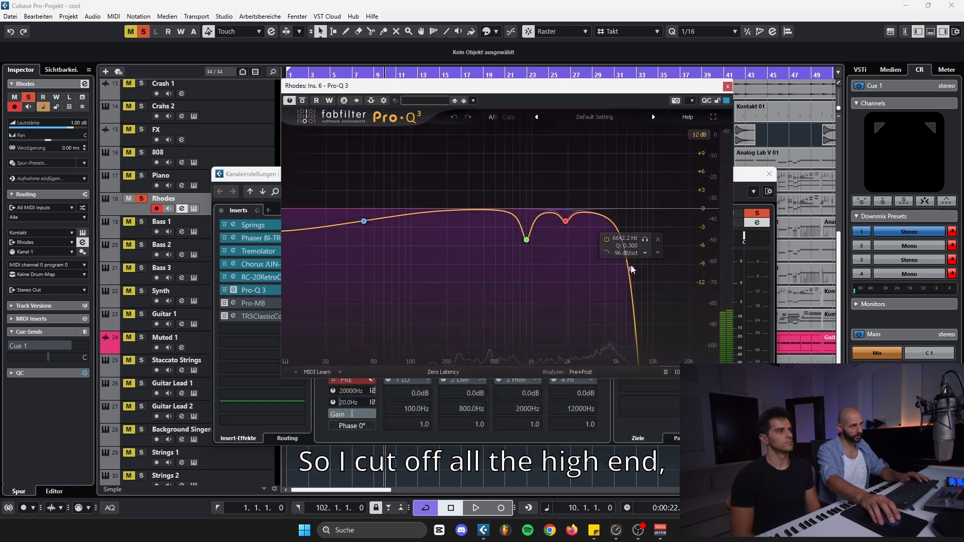
mouse_move(566, 225)
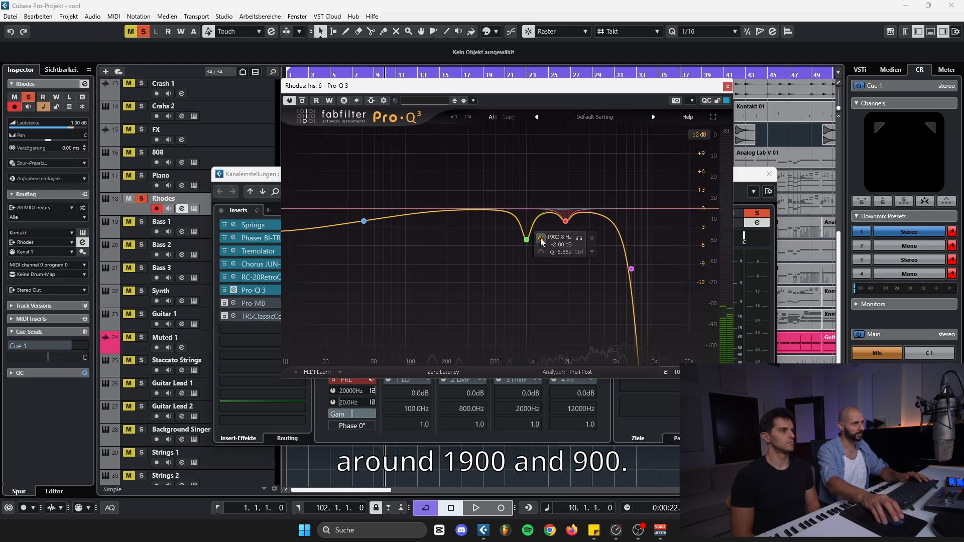
mouse_move(528, 242)
mouse_move(364, 222)
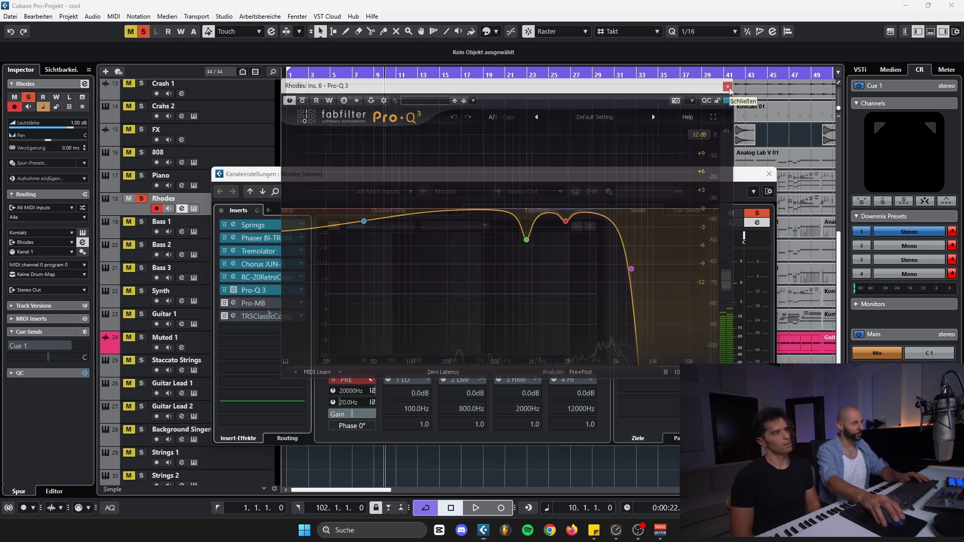
Reactivate the Pro-MB multiband compressor on the Rhodes channel and open the TR5 Classic Comp insert.
click(233, 303)
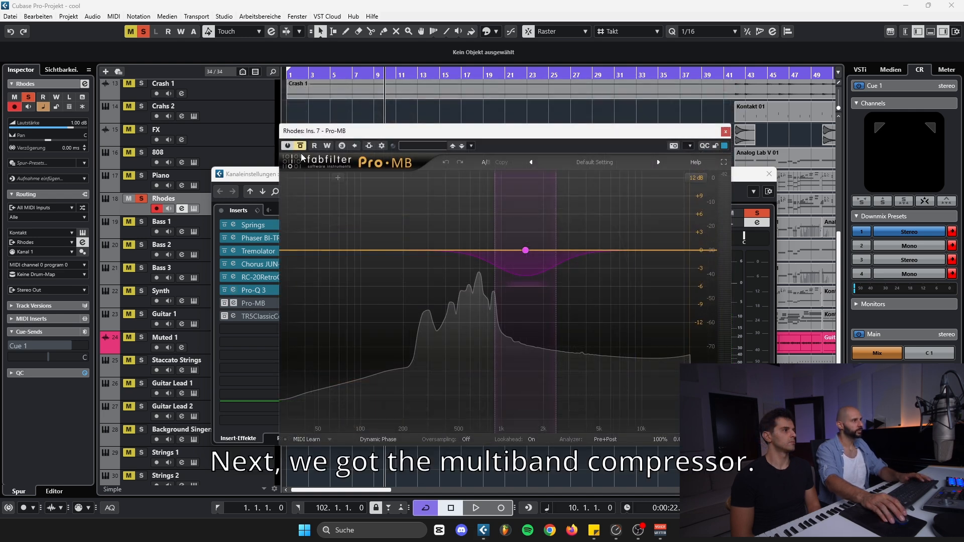
click(300, 146)
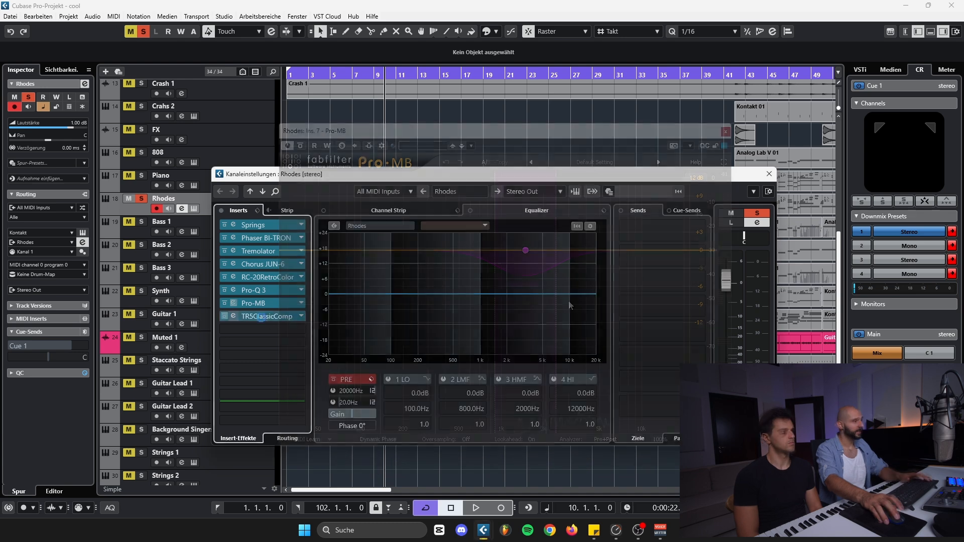
click(258, 316)
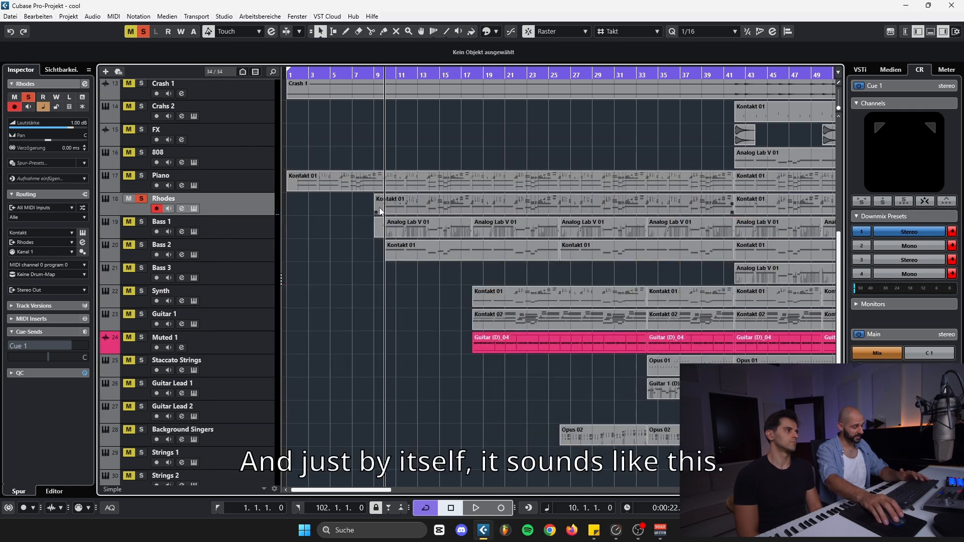
Play back the soloed Rhodes track with its full effects chain and stop.
key(space)
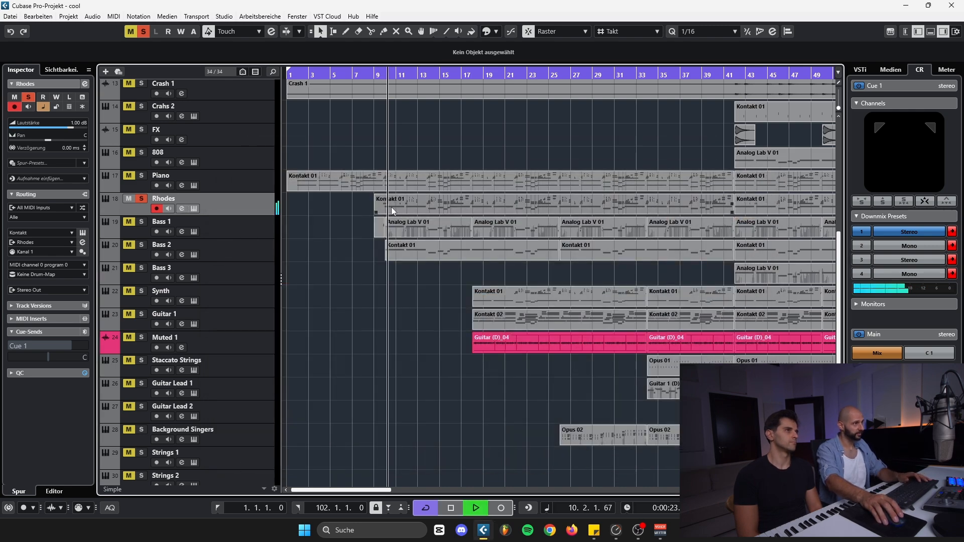
key(space)
Solo the Piano alongside the Rhodes and play both layers together from around bar 10.
click(143, 182)
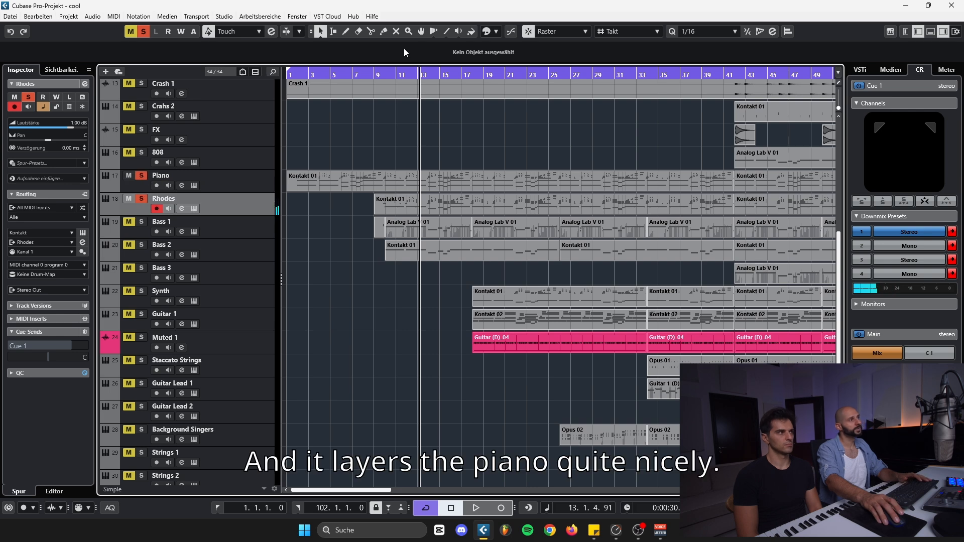
click(383, 74)
key(space)
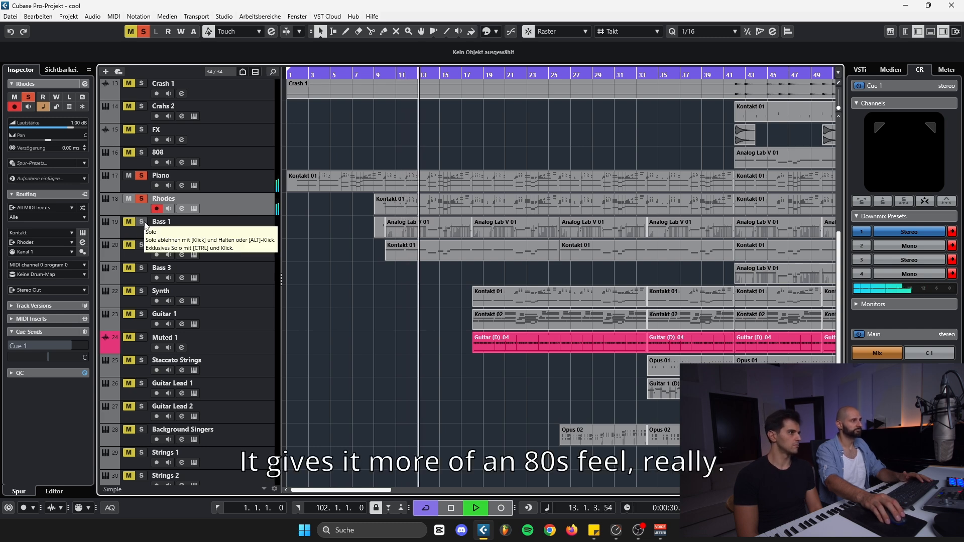
key(space)
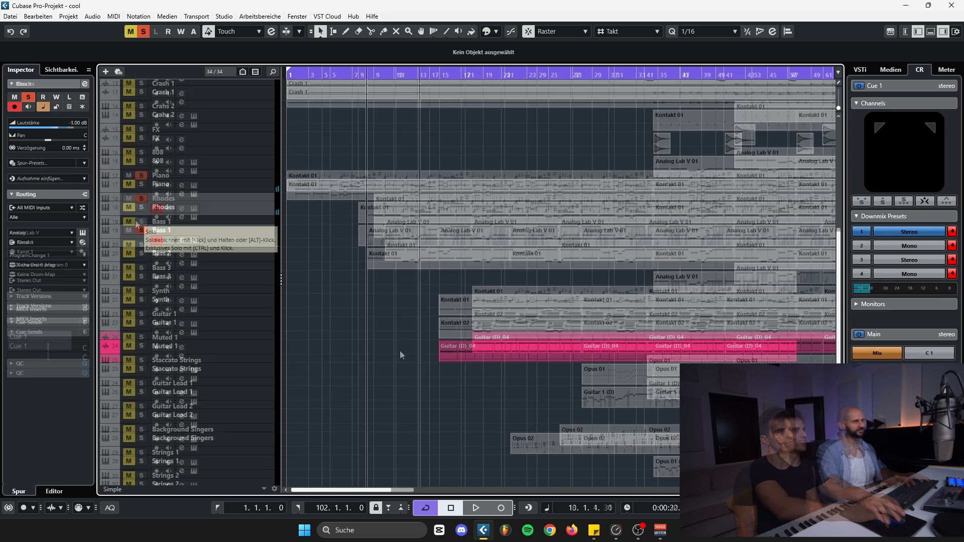
Select the Bass 1 part at bar 10 and go through the Bass 3, Bass 2 and Bass 1 tracks.
double_click(380, 237)
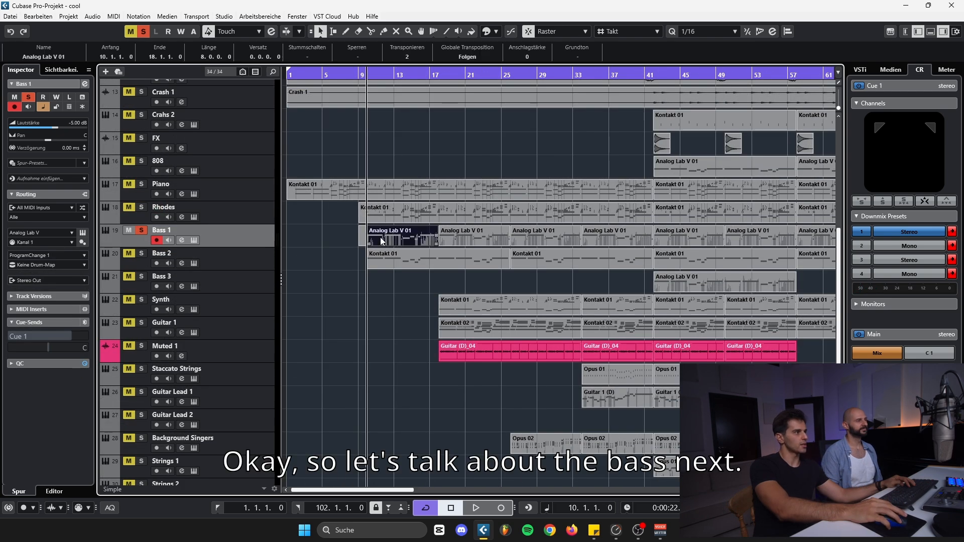
key(ctrl+e)
click(259, 289)
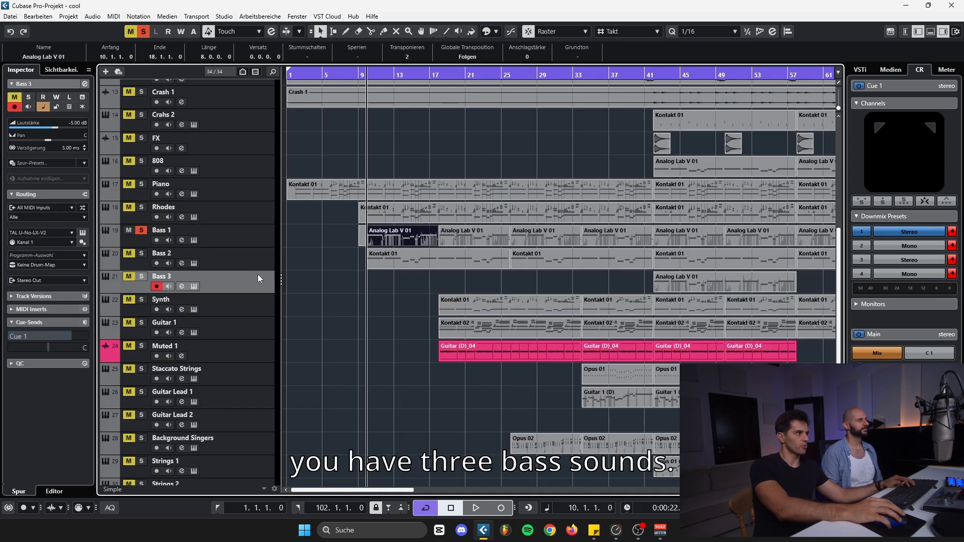
click(255, 257)
click(252, 240)
Highlight the Bass 1 and Bass 2 parts between bars 10 and 42 and point out the Bass 3 part.
drag(387, 280, 619, 239)
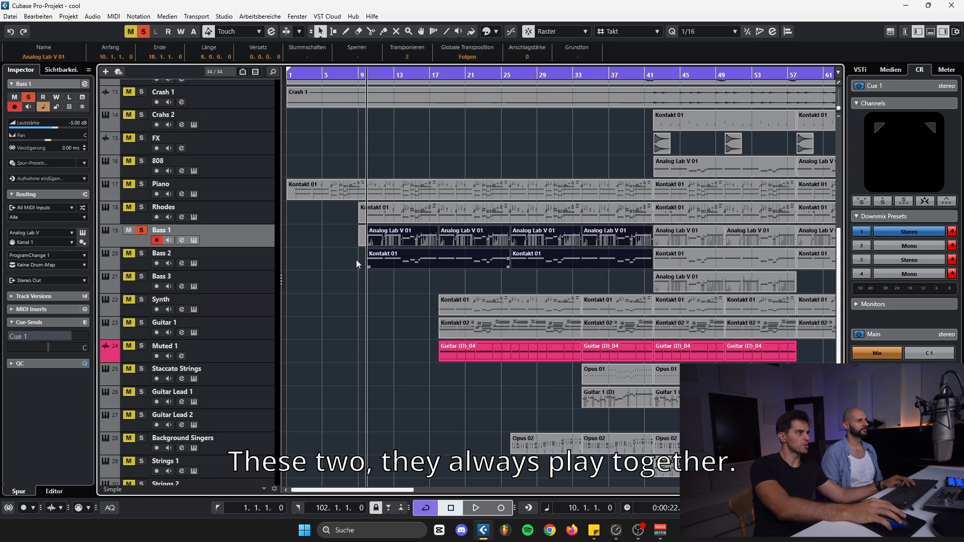
click(373, 282)
drag(373, 282, 614, 239)
drag(619, 282, 740, 275)
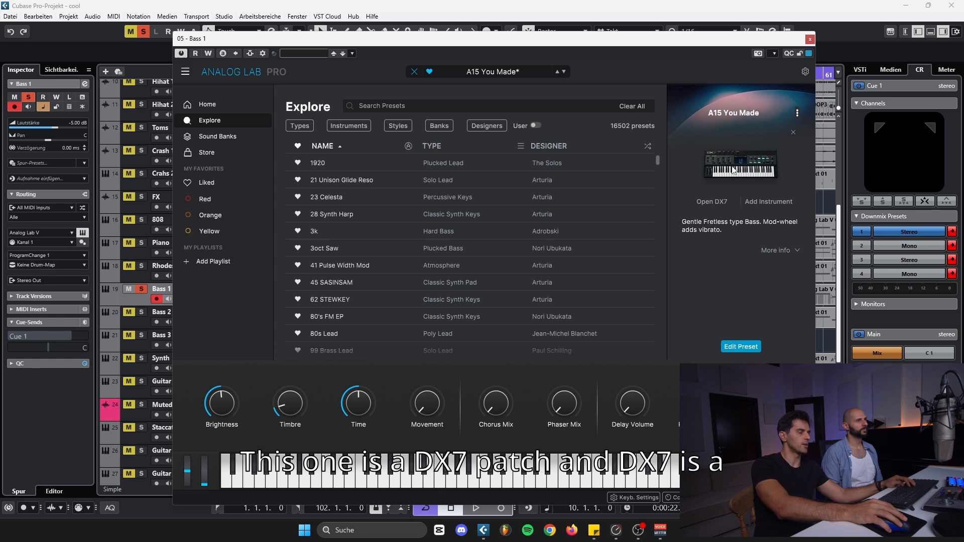
Close Bass 1's Analog Lab instrument and highlight the root notes and short melodic runs in its first part's note editor.
click(809, 40)
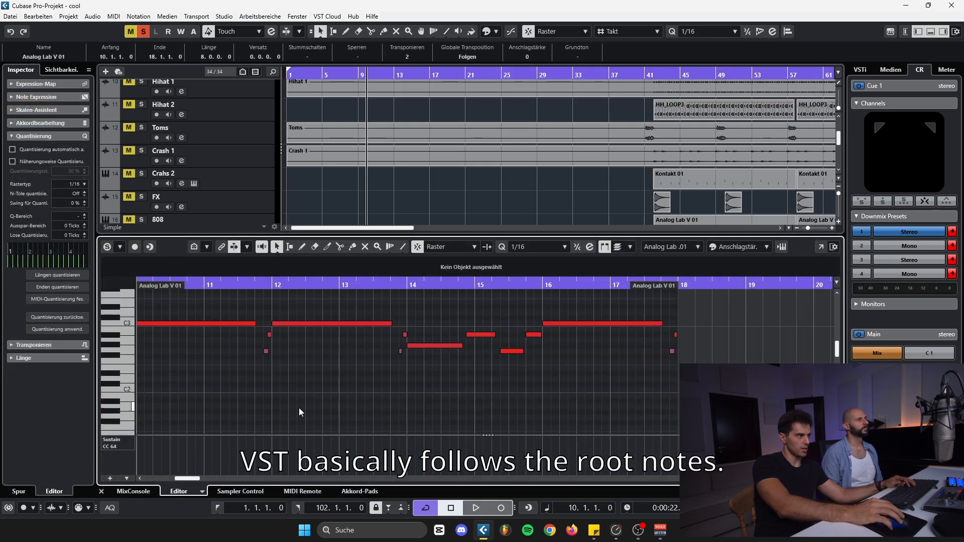
drag(298, 406, 150, 391)
mouse_move(179, 411)
mouse_down()
mouse_move(432, 333)
mouse_move(644, 304)
mouse_up()
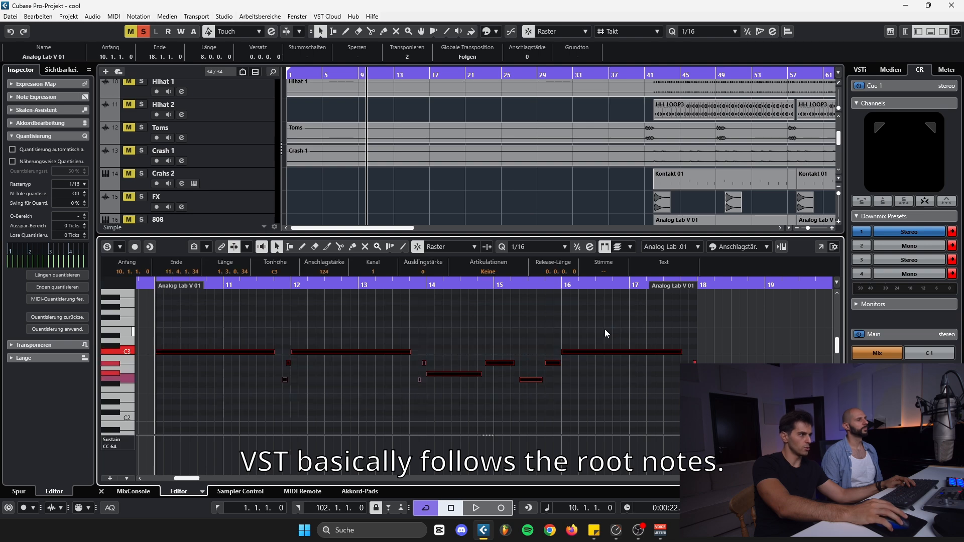
click(608, 337)
drag(682, 401, 529, 389)
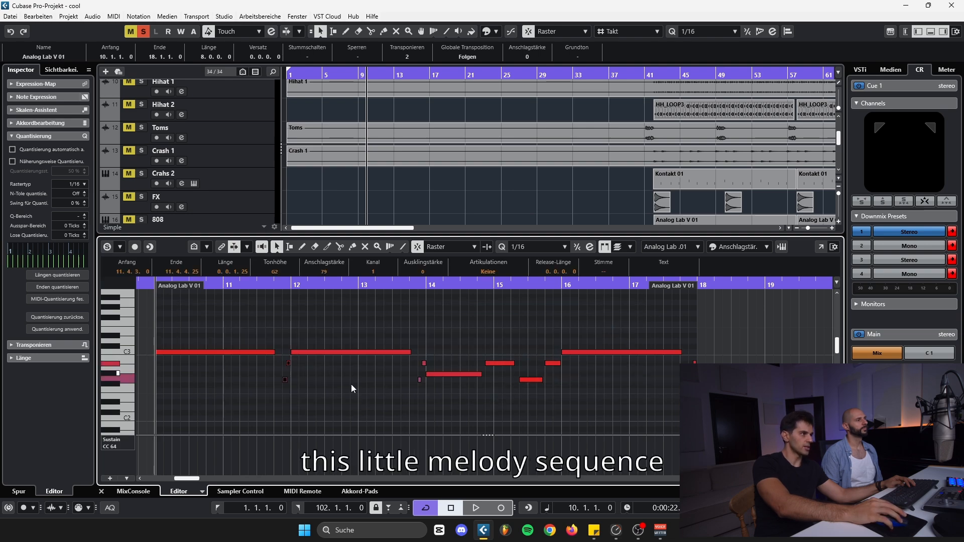
drag(358, 392, 433, 359)
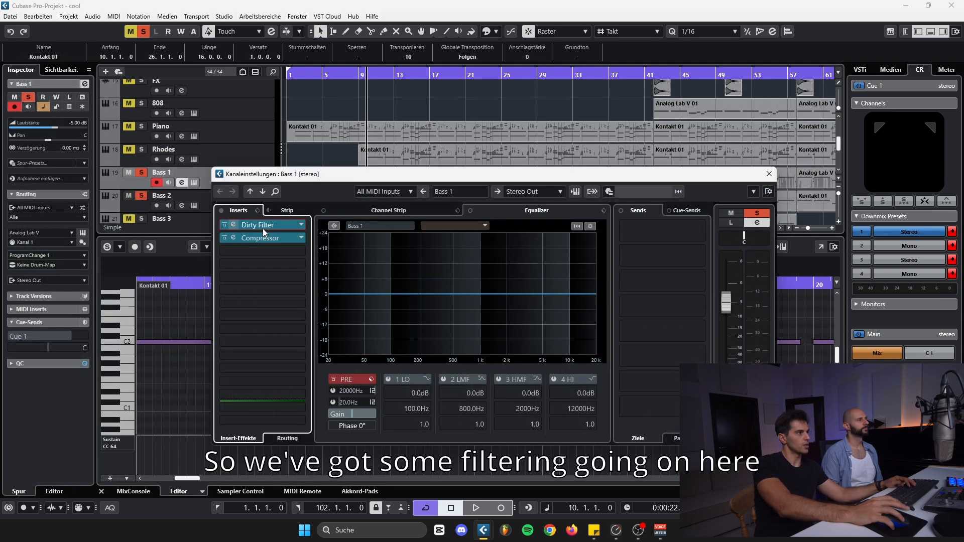
Open the Dirty Filter insert on the Bass 1 channel.
click(263, 228)
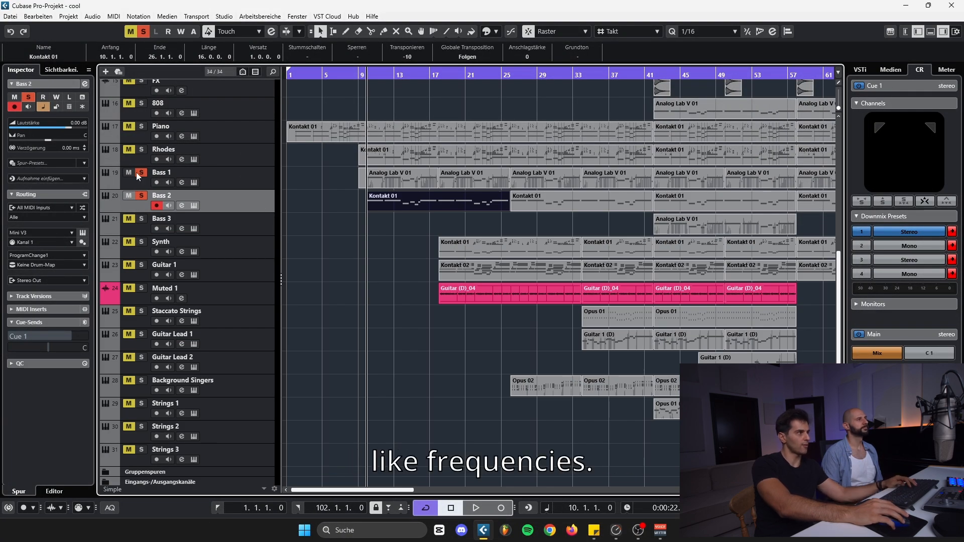
Open Bass 2's Mini V instrument to show its Inflection preset, then close it.
click(83, 232)
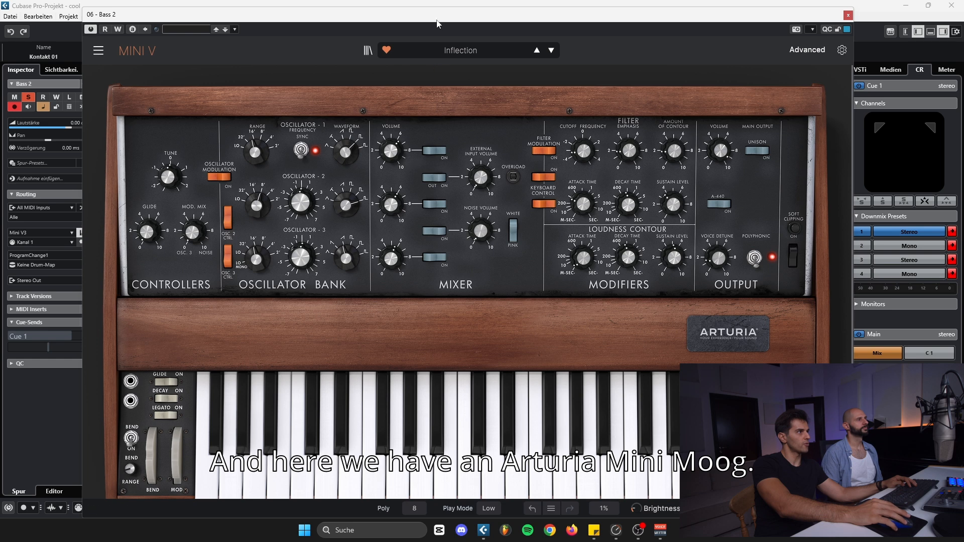
drag(436, 20, 447, 27)
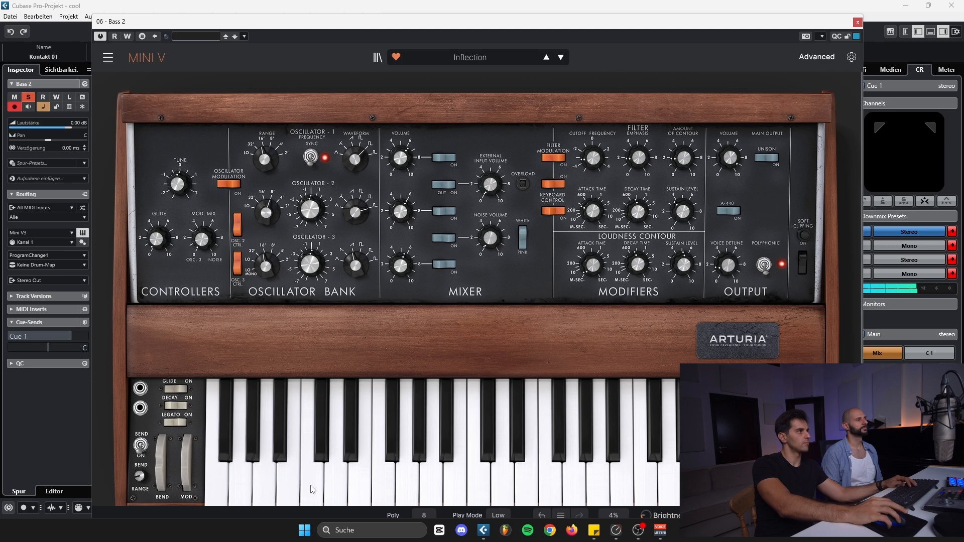
click(858, 22)
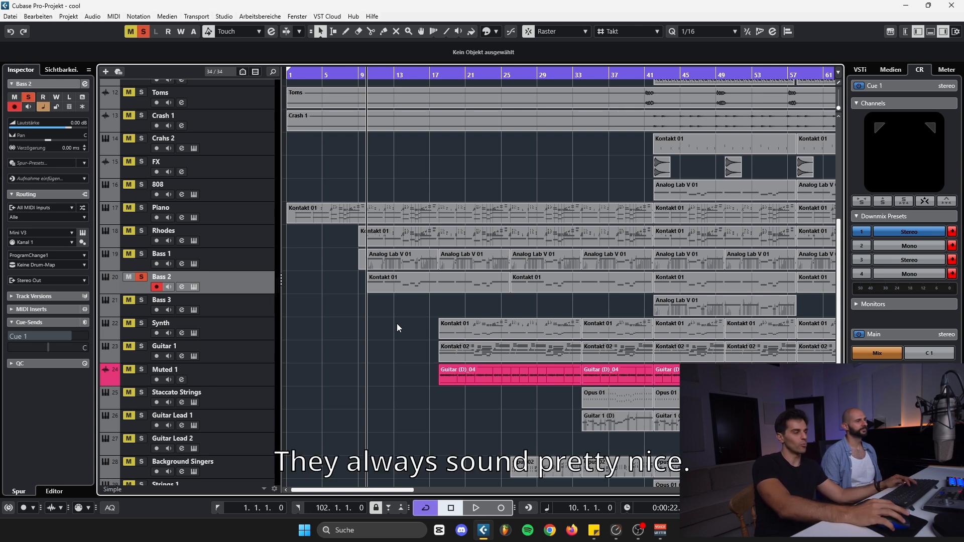
Play Bass 1 and Bass 2 soloed together from bar 10.
click(387, 259)
key(s)
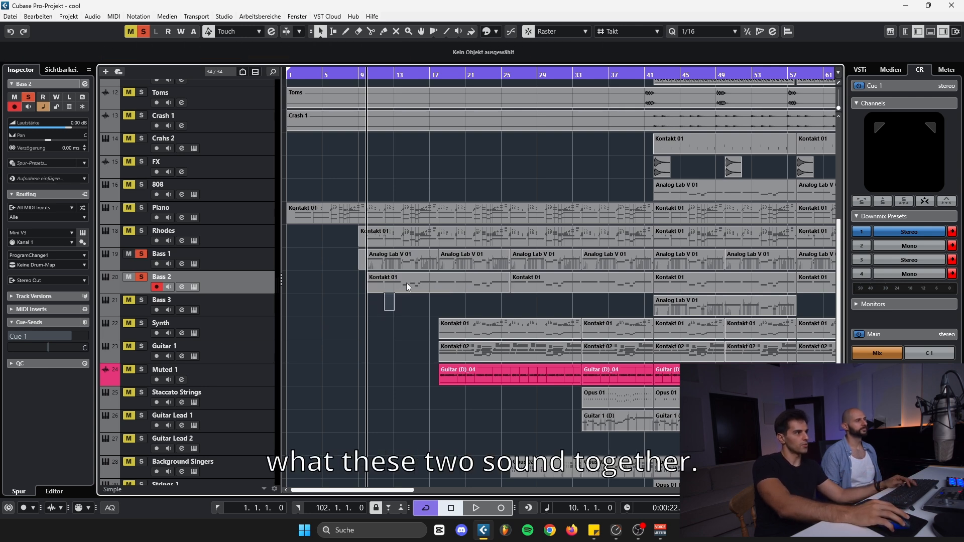
click(397, 302)
click(395, 289)
key(space)
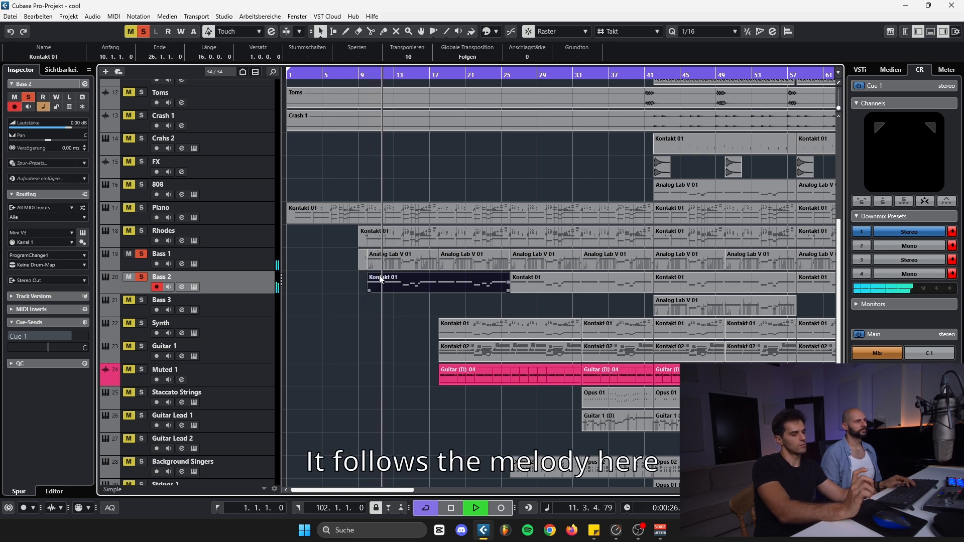
Highlight the first Bass 1 and Bass 2 parts and point out the short melodic sequence around bars 14 and 15.
drag(373, 312, 383, 259)
click(395, 303)
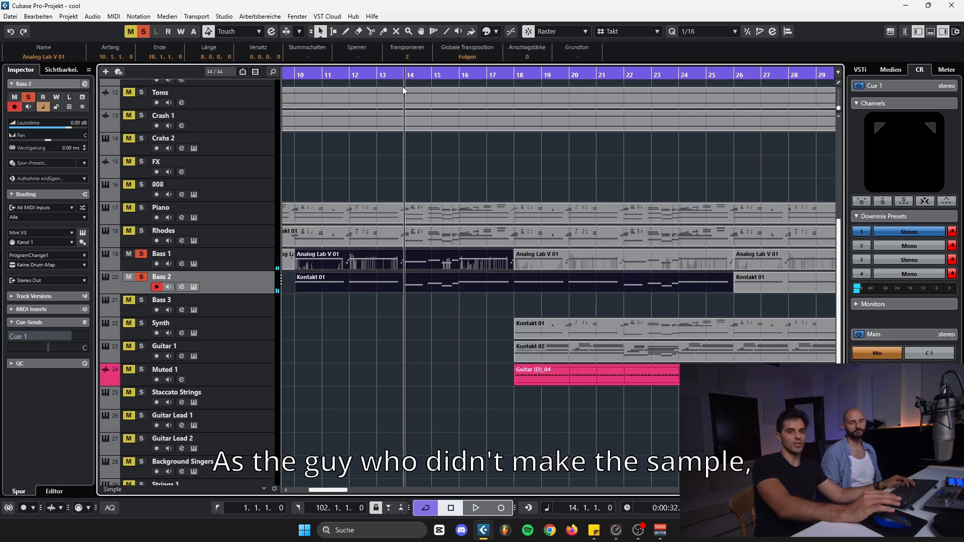
click(420, 313)
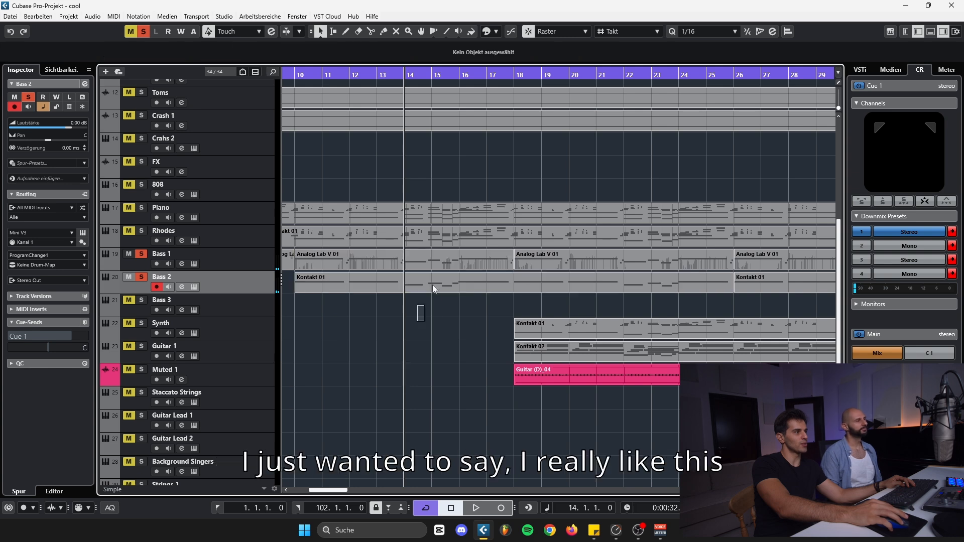
drag(450, 261, 449, 259)
click(428, 76)
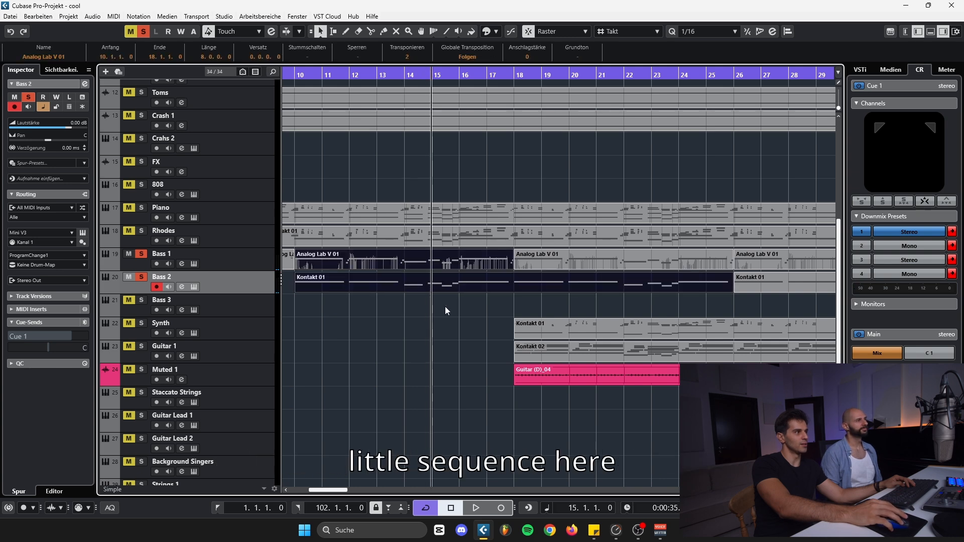
drag(426, 317, 451, 250)
click(453, 366)
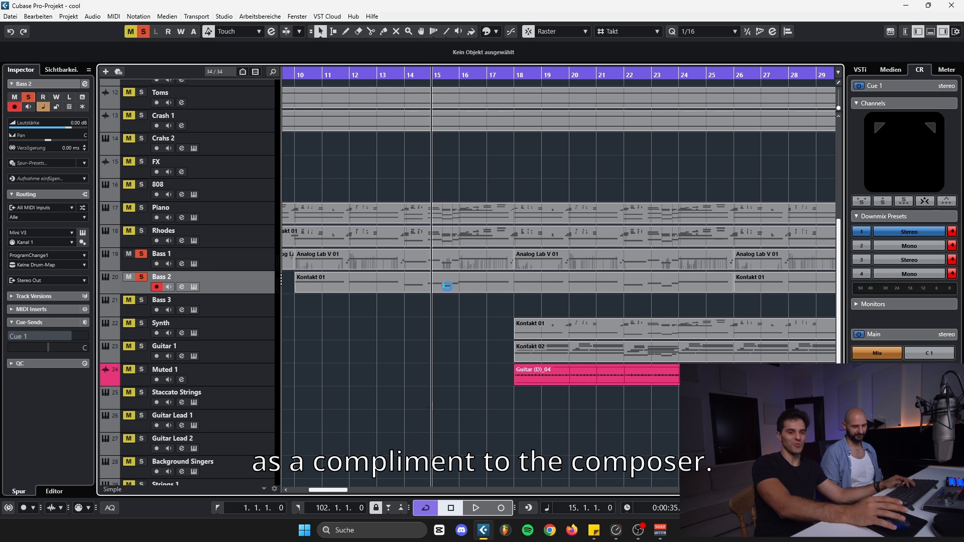
key(space)
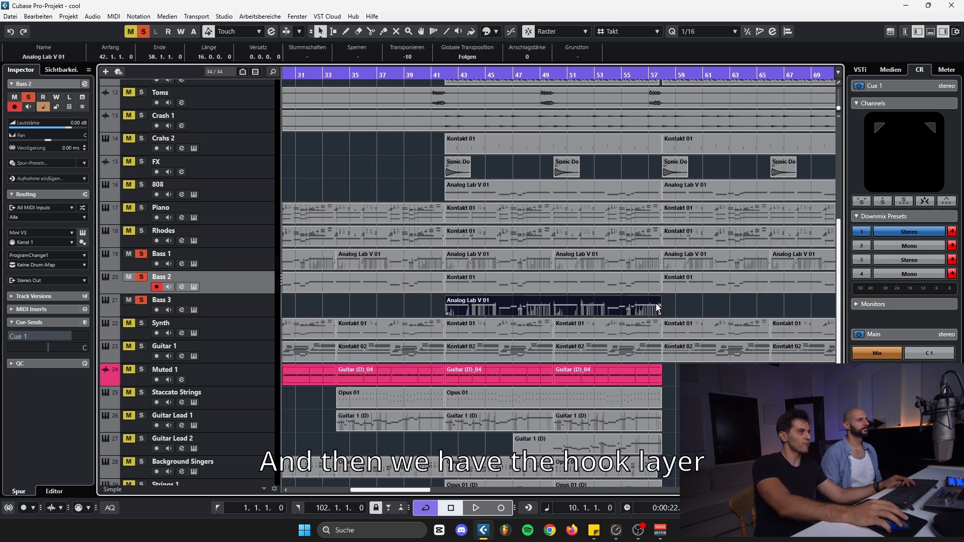
Open Bass 3's TAL-U-No-LX instrument to show the BAS Basso Profondo FMR preset, then close it.
key(Down)
click(83, 233)
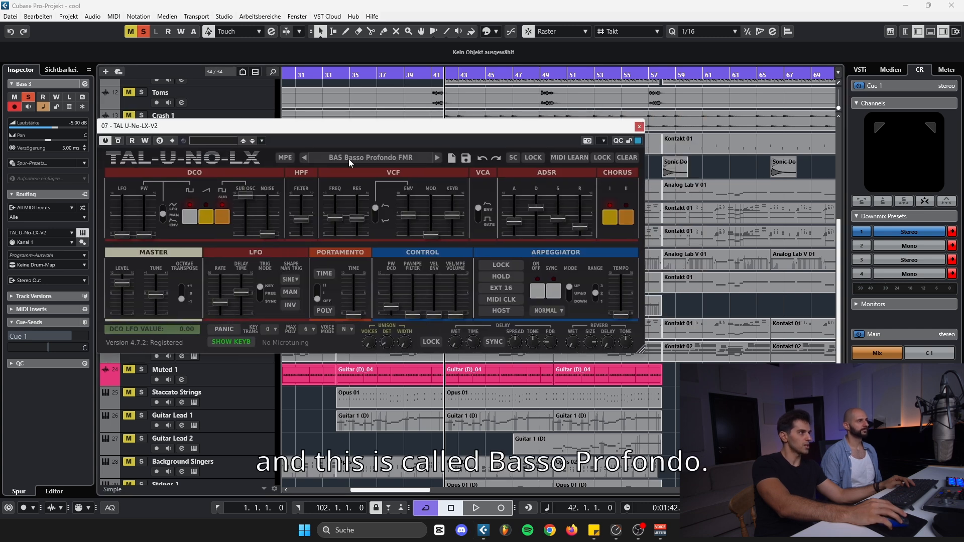
drag(213, 127, 224, 132)
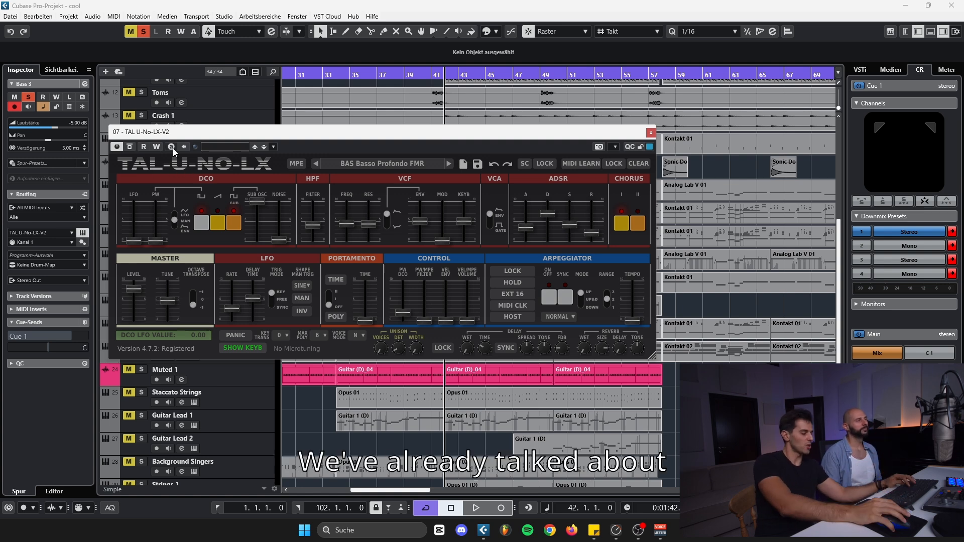
drag(321, 138, 343, 138)
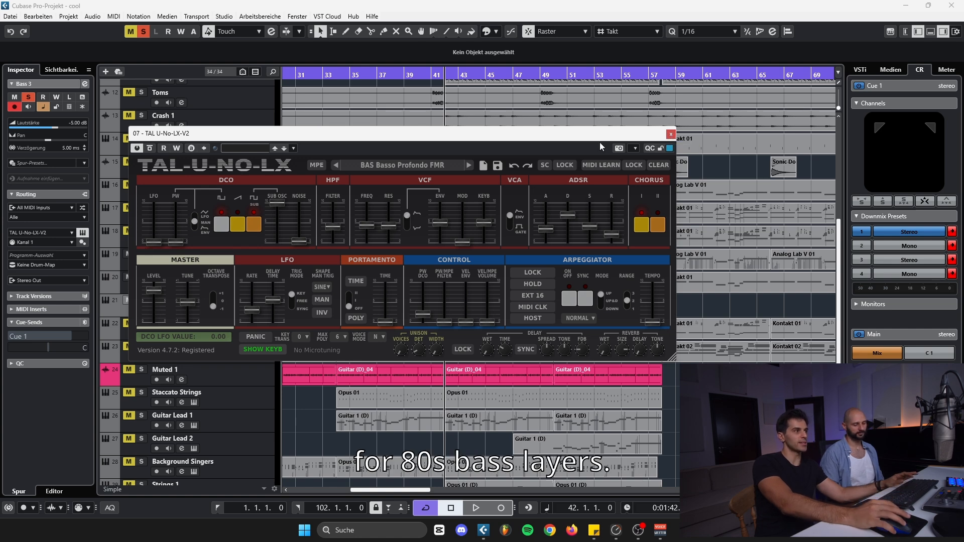
click(670, 134)
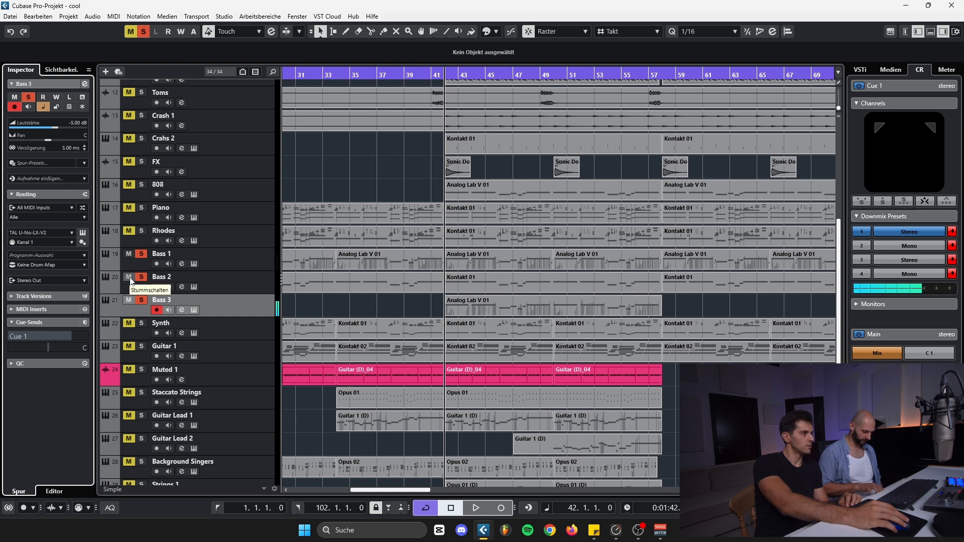
Solo Rhodes and Piano along with the three bass tracks and play the layers from bar 42.
click(141, 230)
click(139, 208)
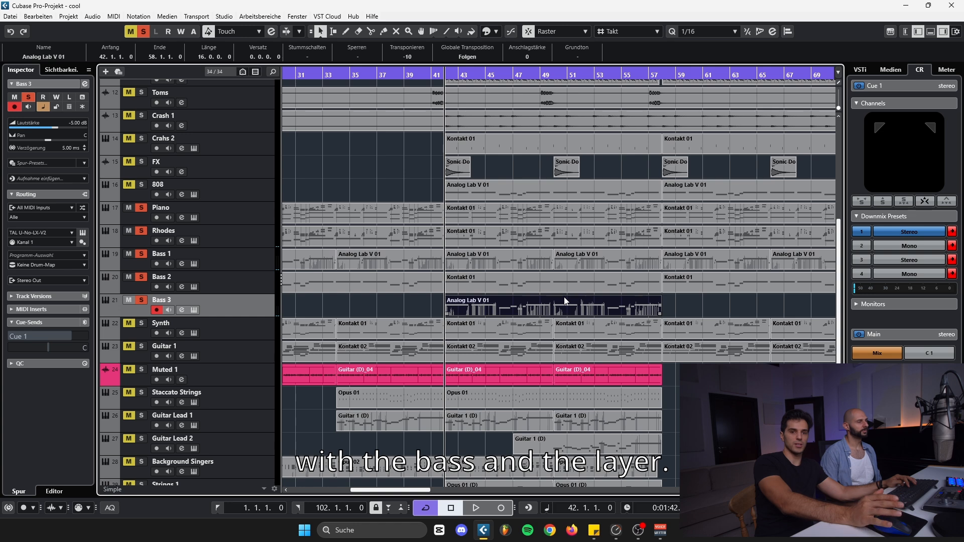
key(space)
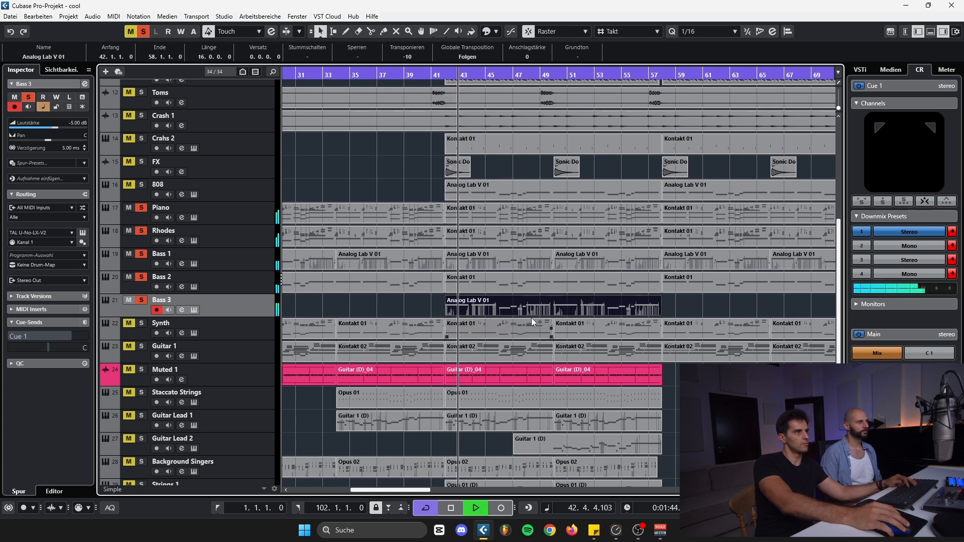
scroll(531, 318, down, 3)
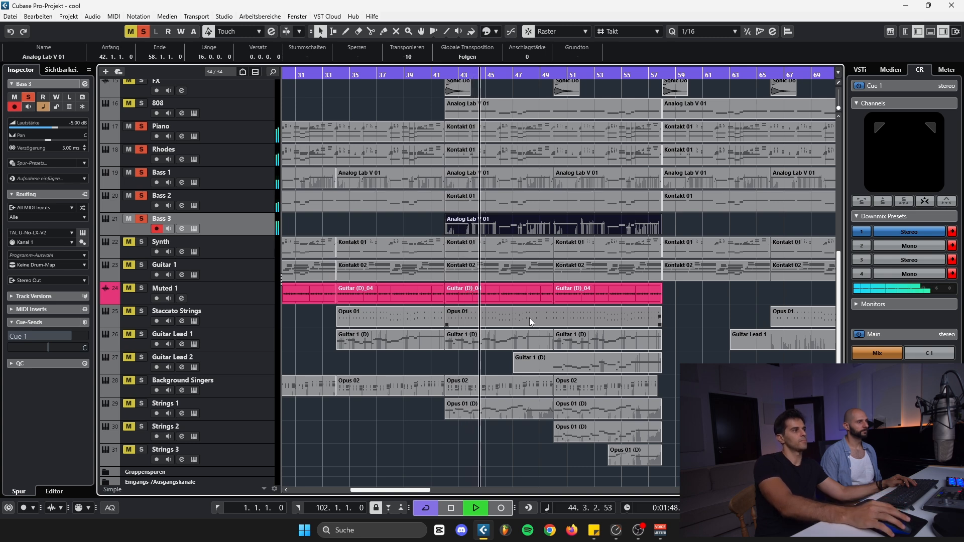
key(space)
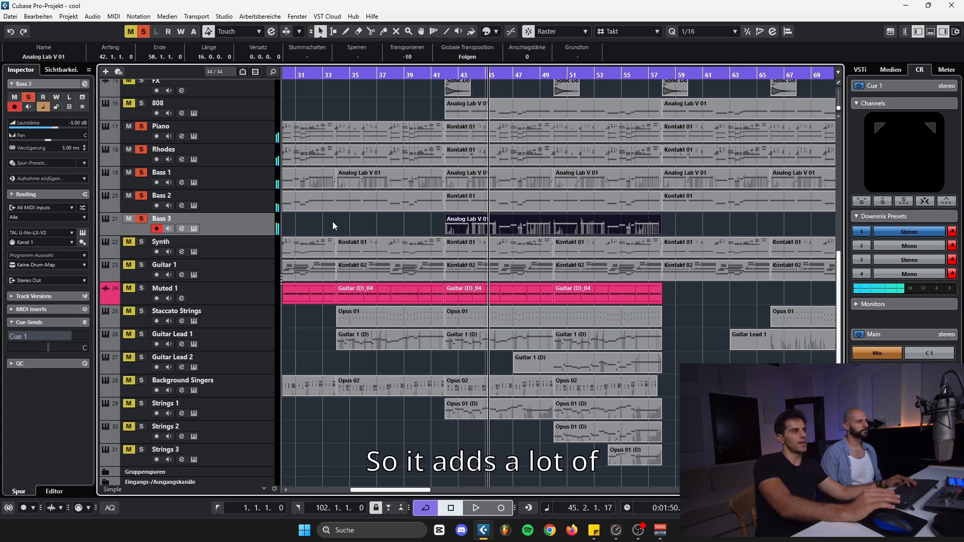
Show Guitar 1's Evolution Stratosphere instrument and its Chorus JUN-6 insert with the Deep Chorus preset, then close the plug-in.
key(l)
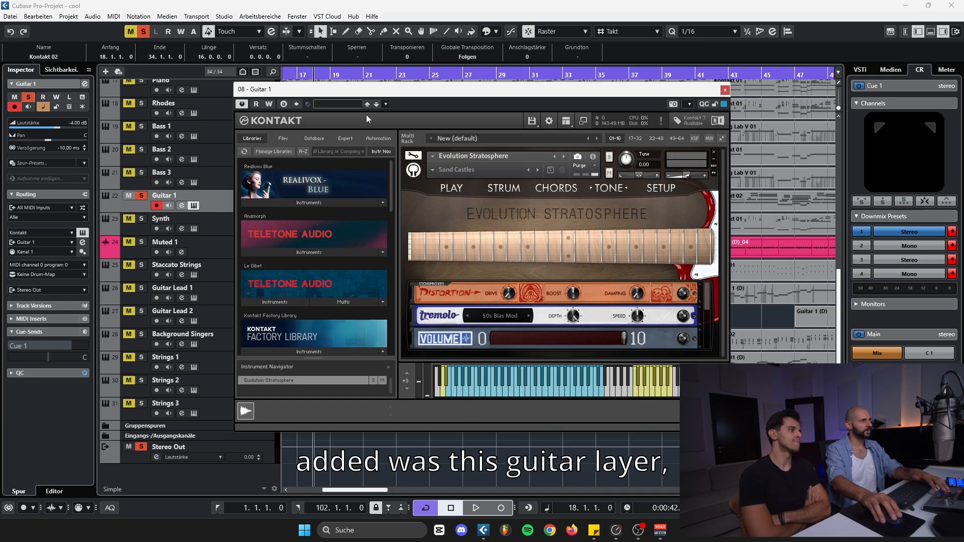
drag(397, 94, 455, 109)
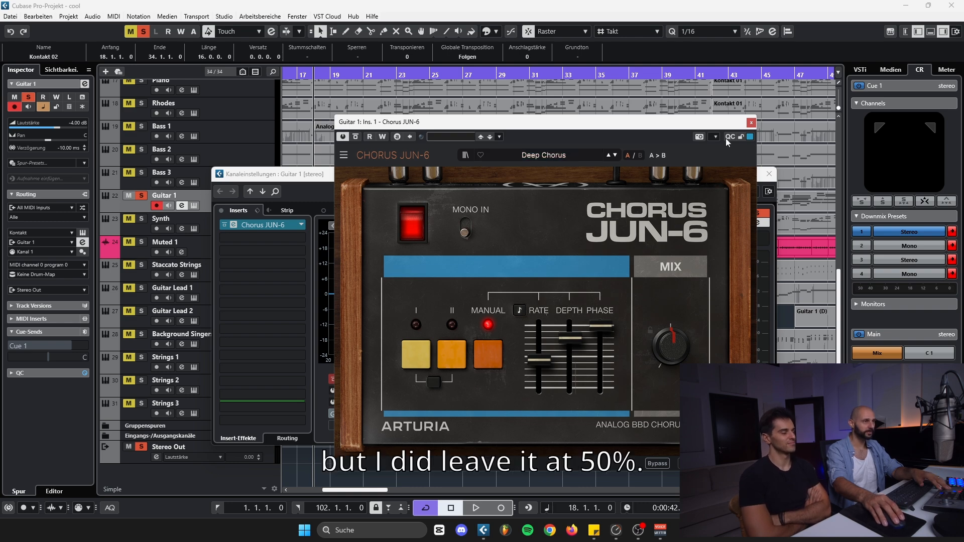
click(750, 122)
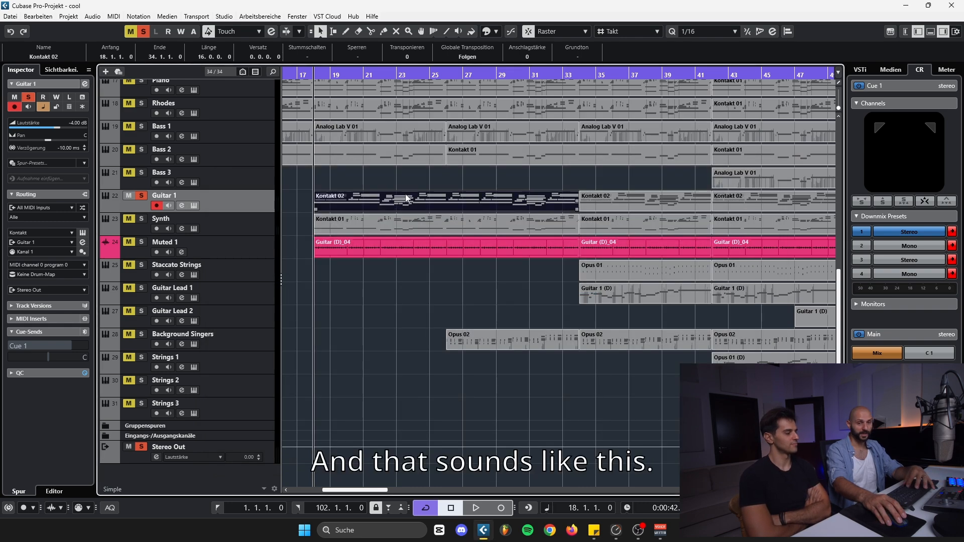
Play the Guitar 1 part from bar 18 while viewing its notes, then close the note editor and return to the part's start.
key(space)
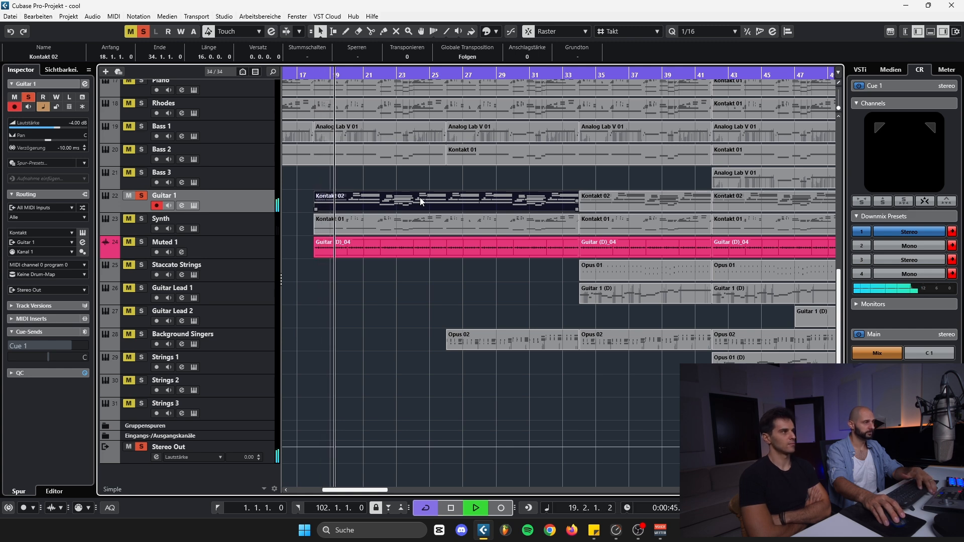
double_click(420, 201)
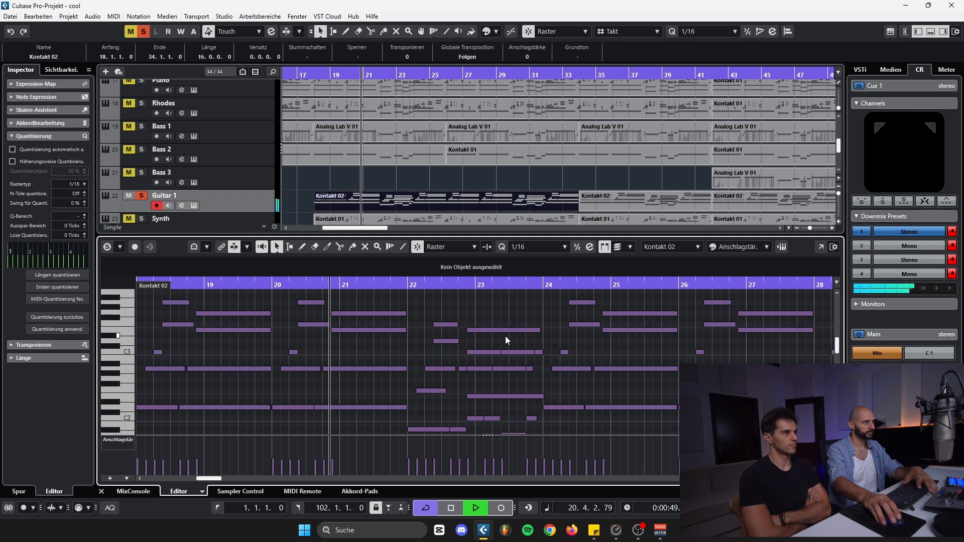
scroll(505, 336, down, 3)
scroll(505, 336, up, 3)
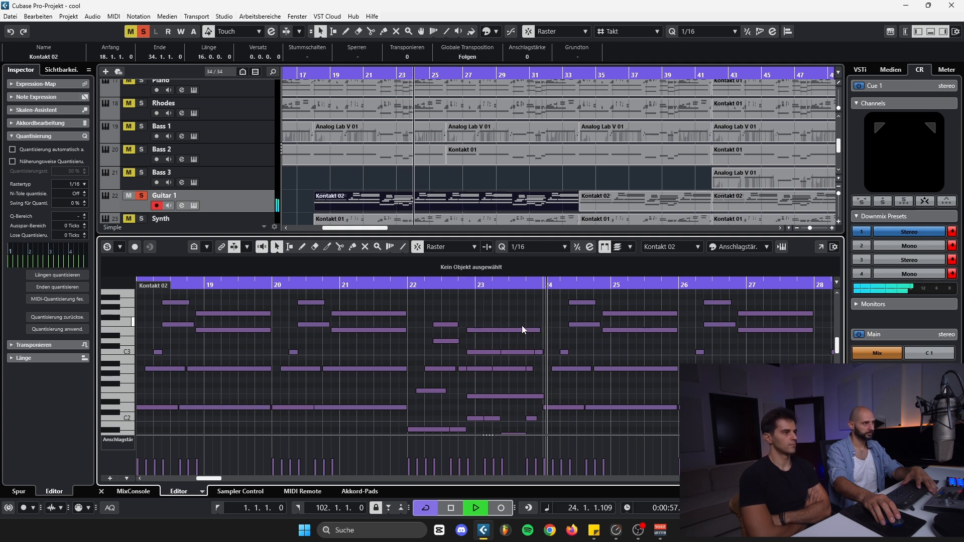
key(space)
click(101, 491)
key(l)
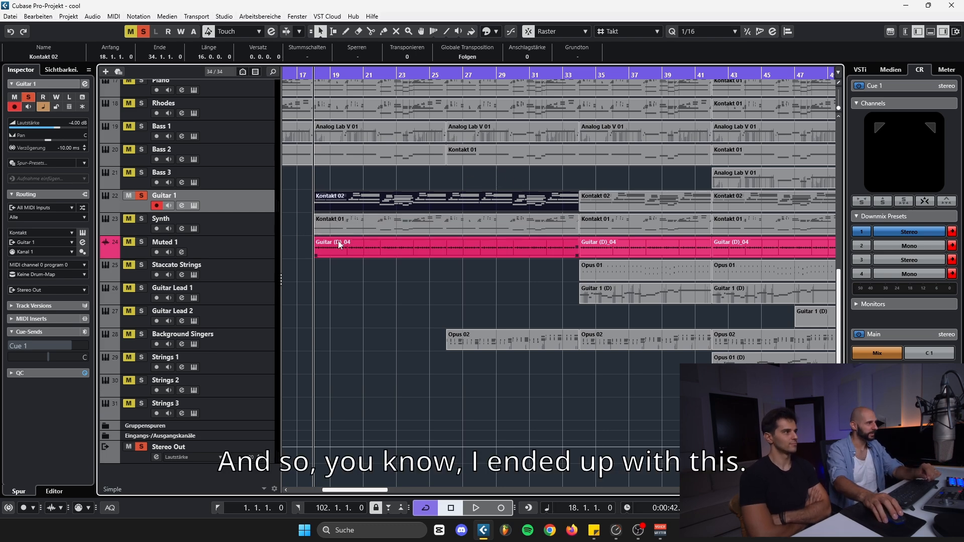
Show the Synth track's Mini V instrument with the Charming Sunday preset, close it and play the Synth part from bar 18.
double_click(317, 221)
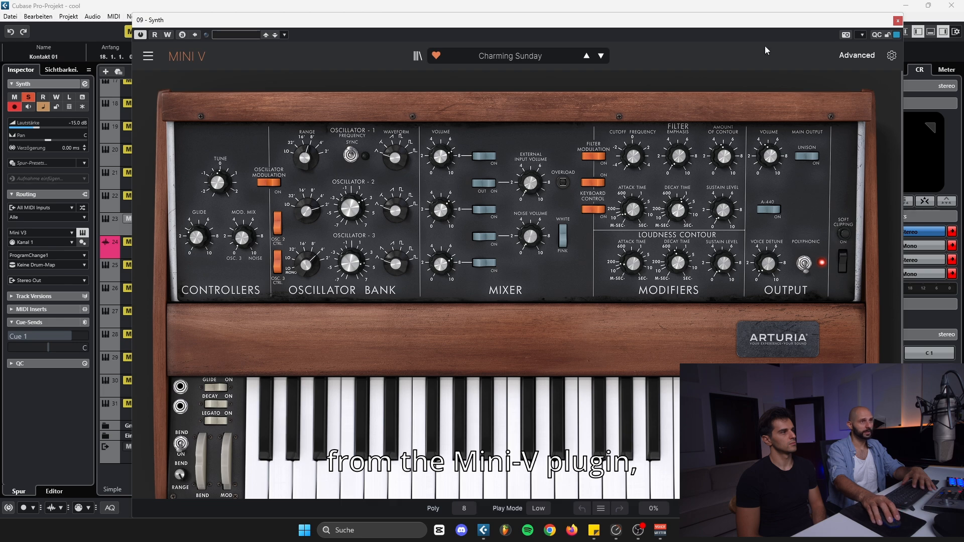
click(898, 22)
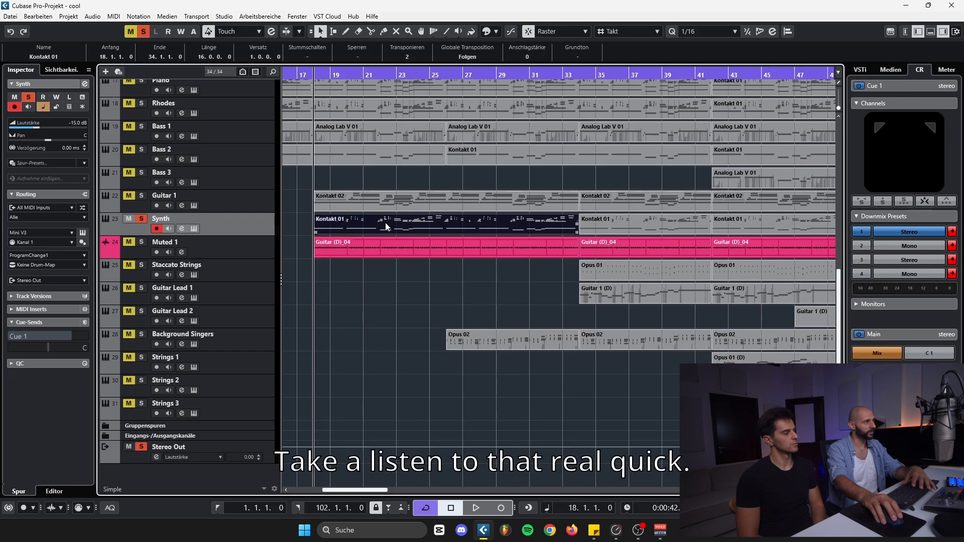
key(space)
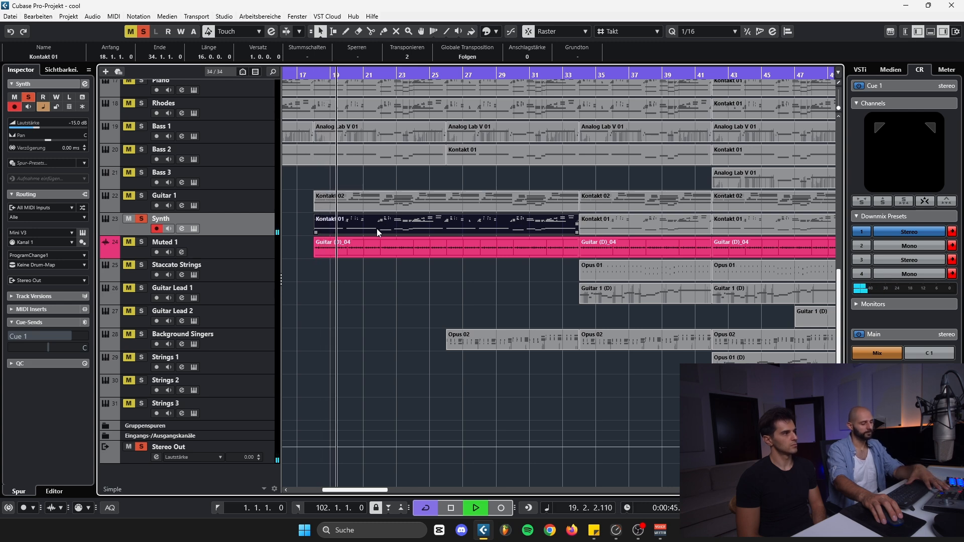
key(space)
Open the Synth channel's Chorus JUN-6 insert to show its Default preset, then close the plug-in and channel settings.
key(e)
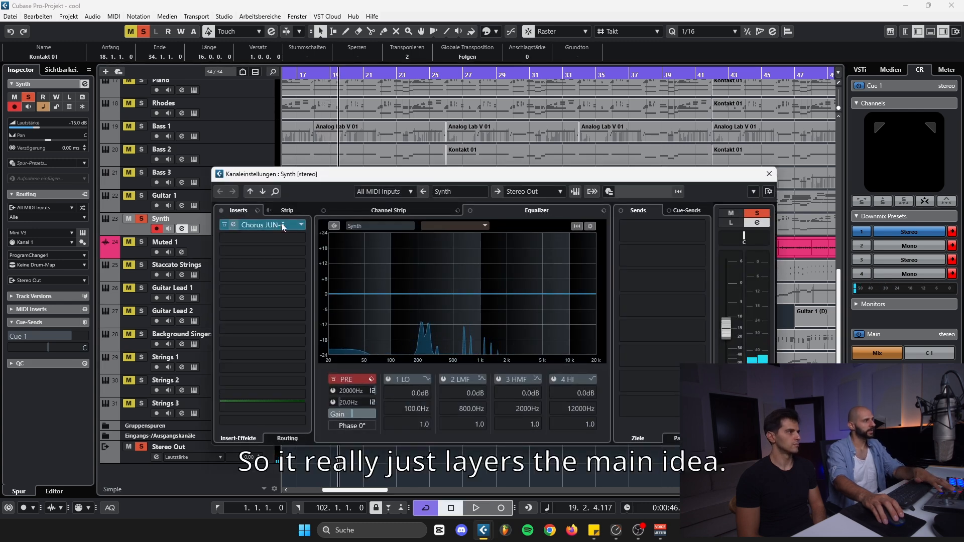
click(281, 224)
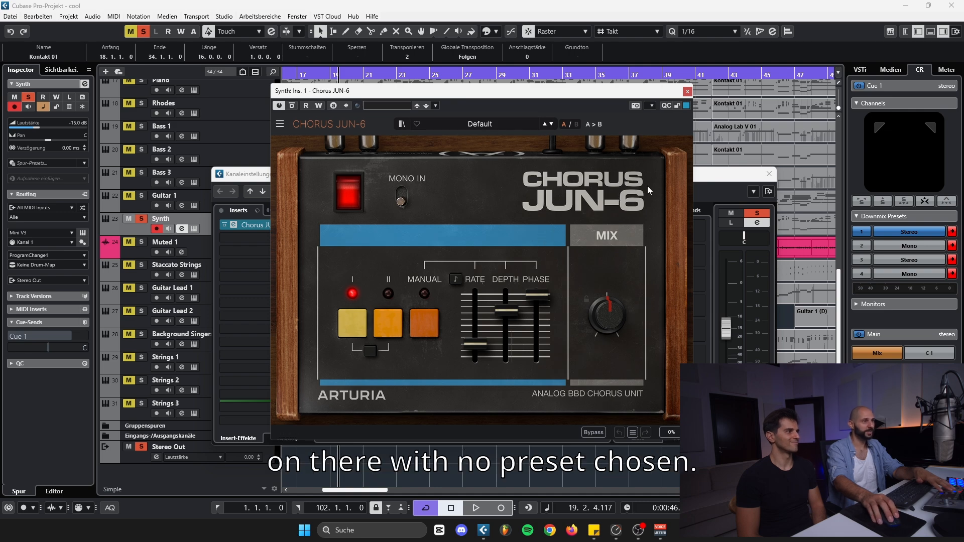
click(688, 92)
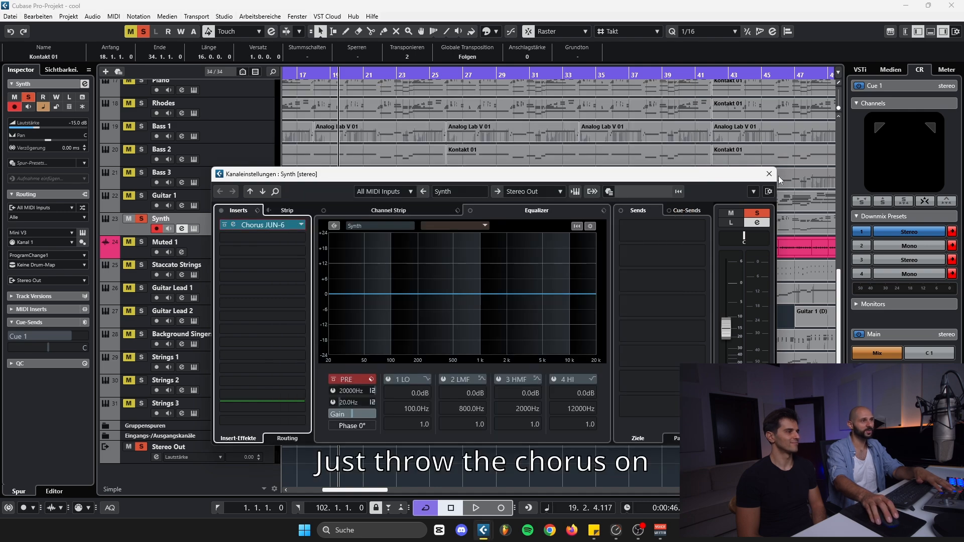
click(769, 173)
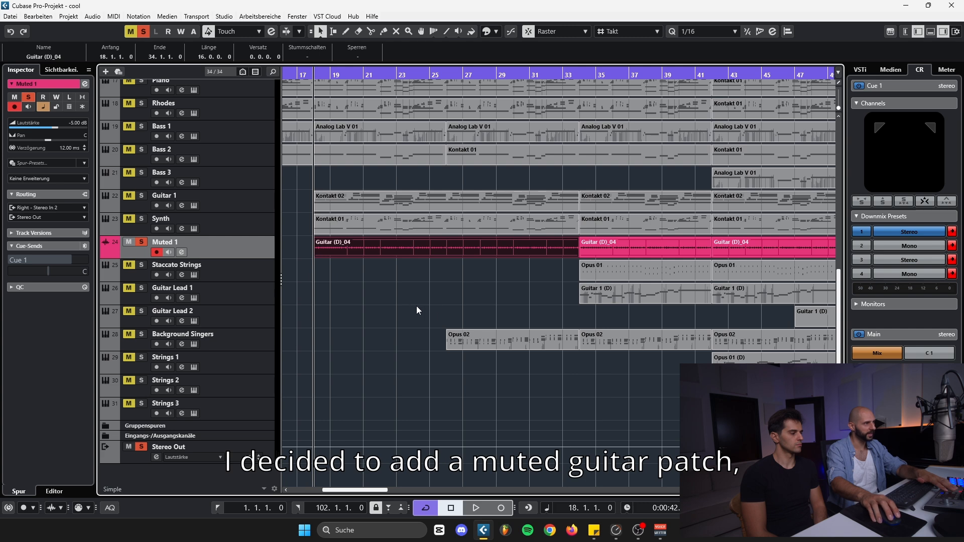
Open the Muted 1 channel settings and play the guitar recording from bar 18 with its three insert effects bypassed.
key(e)
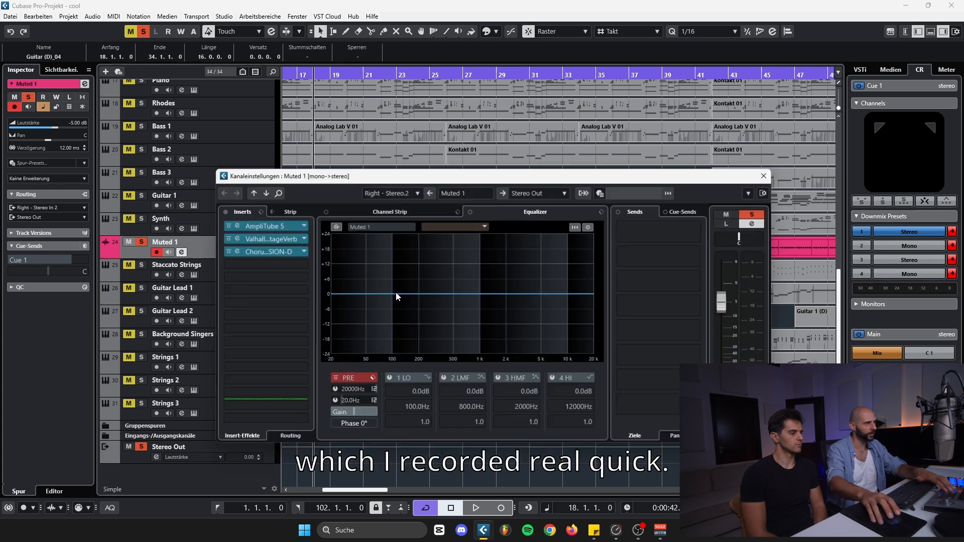
drag(528, 180, 469, 270)
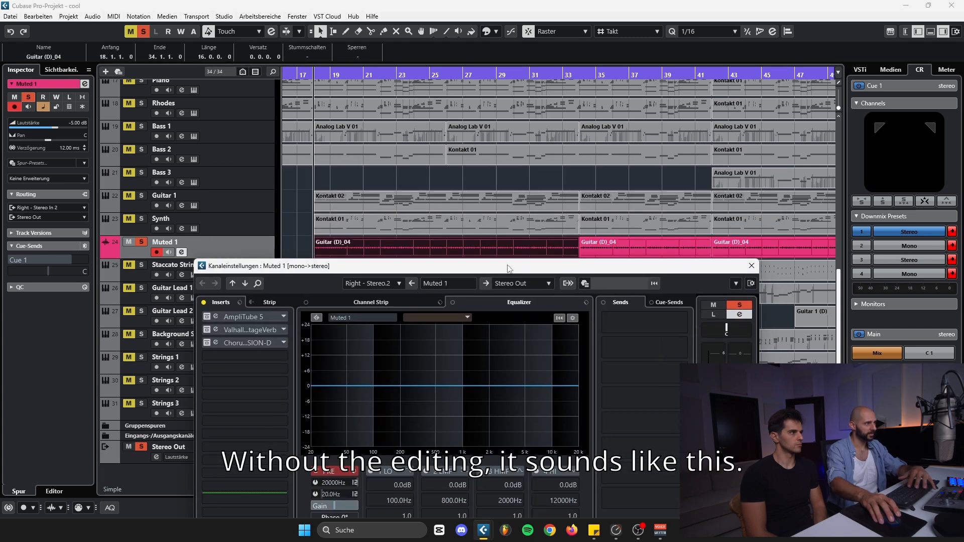
key(space)
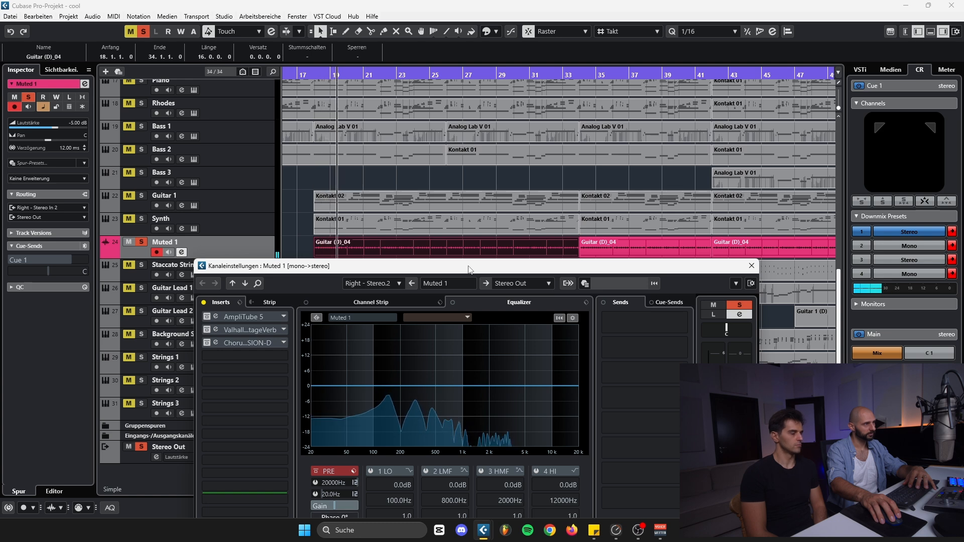
Play the Muted 1 guitar recording with its insert effects enabled and show the settings of its ValhallaVintageVerb insert.
drag(470, 268, 545, 175)
key(space)
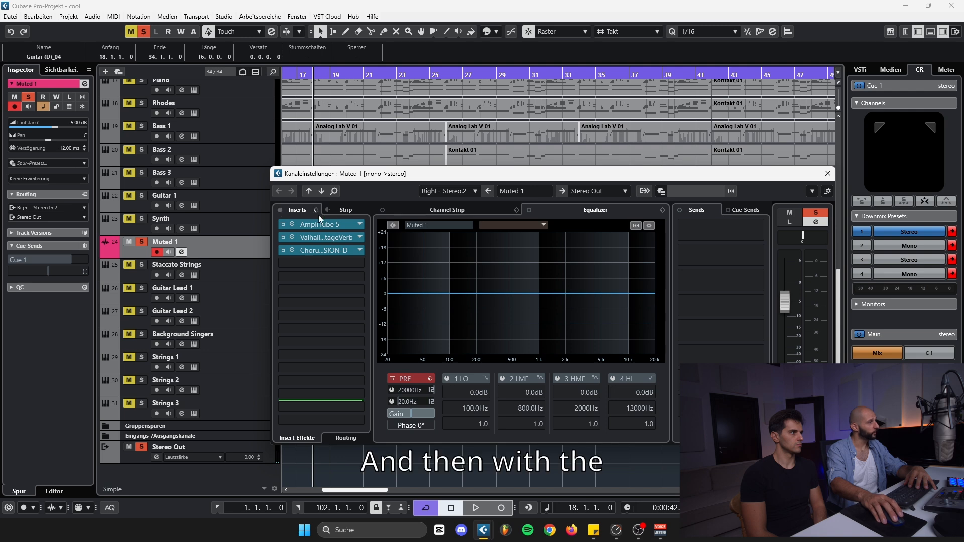
drag(394, 172, 431, 276)
key(space)
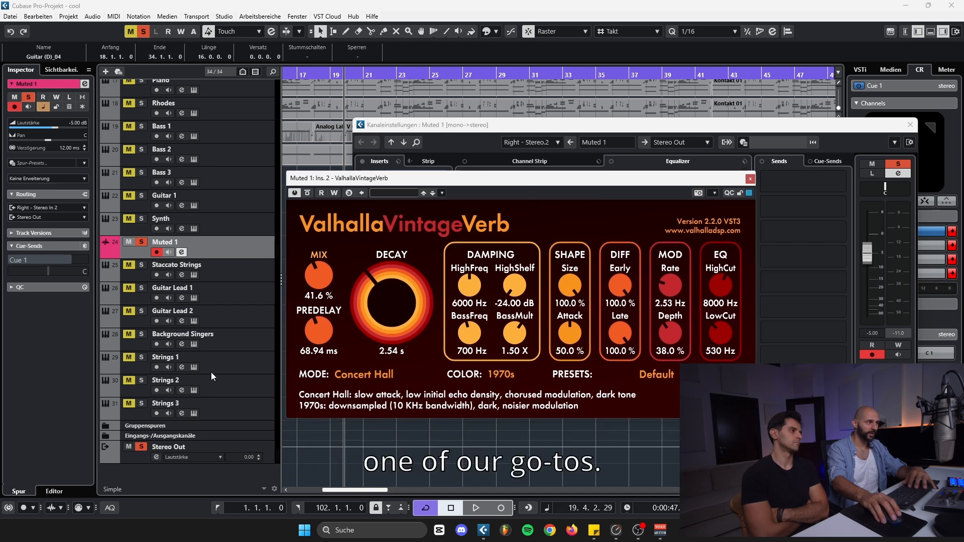
click(327, 333)
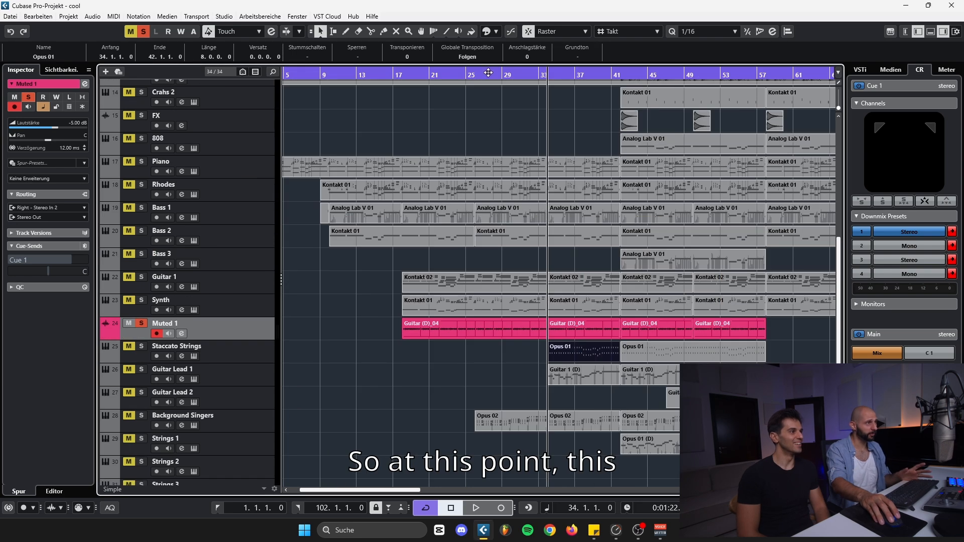
Solo the Piano, Rhodes, Bass 1, Bass 2, Guitar 1 and Synth tracks alongside Muted 1 and play the layers together.
click(488, 73)
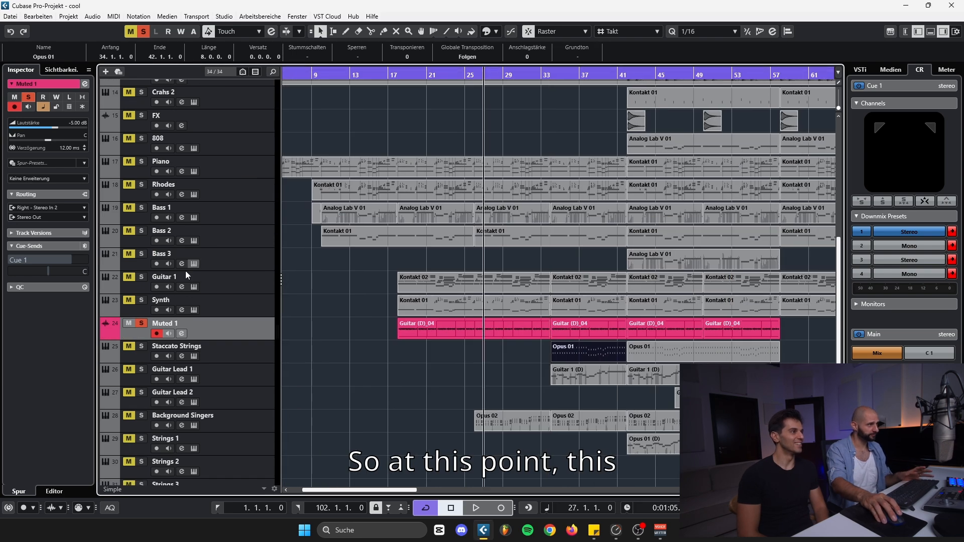
click(142, 300)
click(140, 275)
click(143, 231)
click(142, 207)
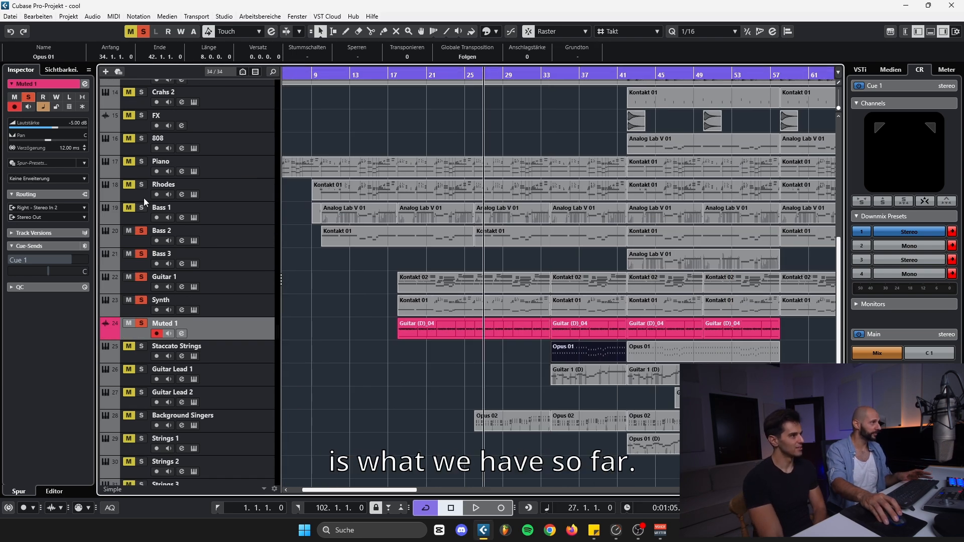
click(142, 184)
click(142, 161)
click(139, 171)
click(453, 333)
key(space)
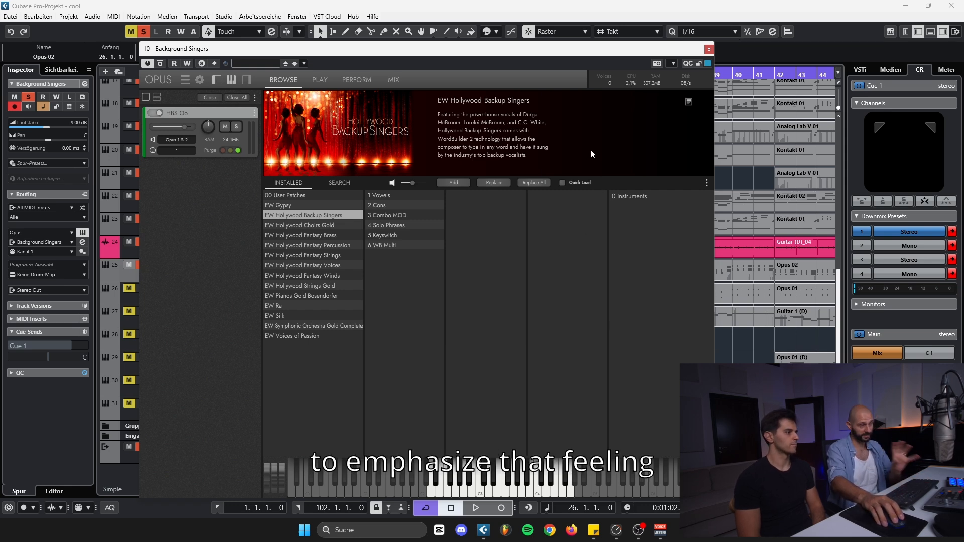
Show the HBS Oo patch of the Background Singers' Opus instrument, then clear all solos and solo the Background Singers track.
click(382, 134)
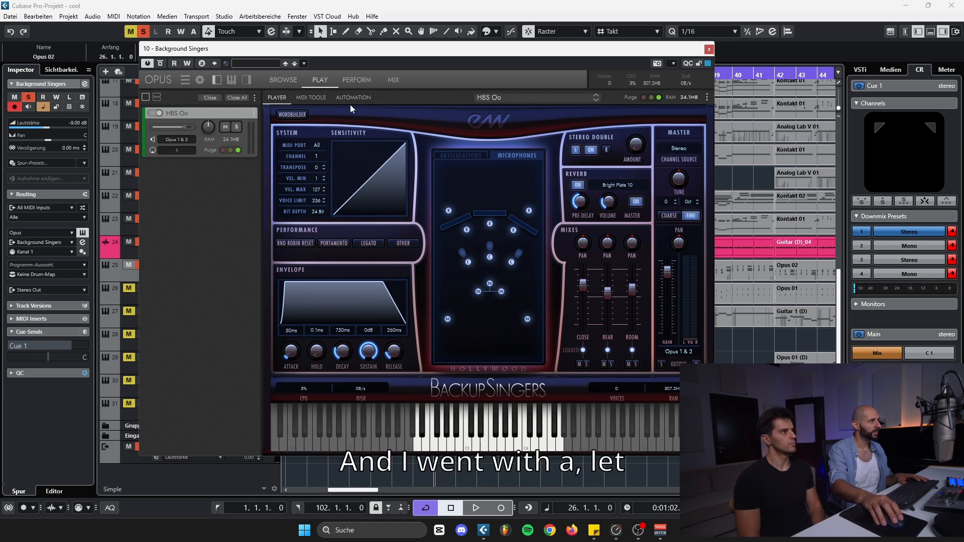
click(143, 31)
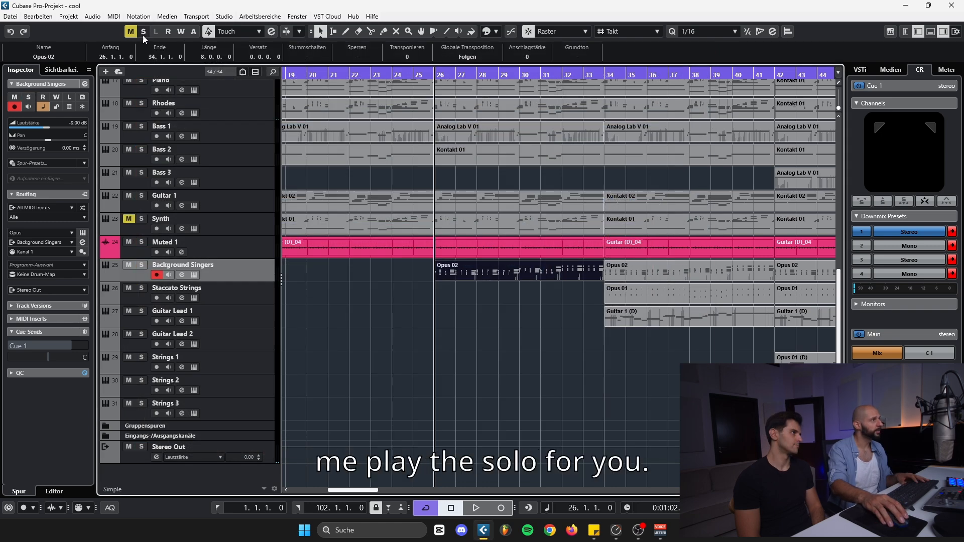
click(141, 265)
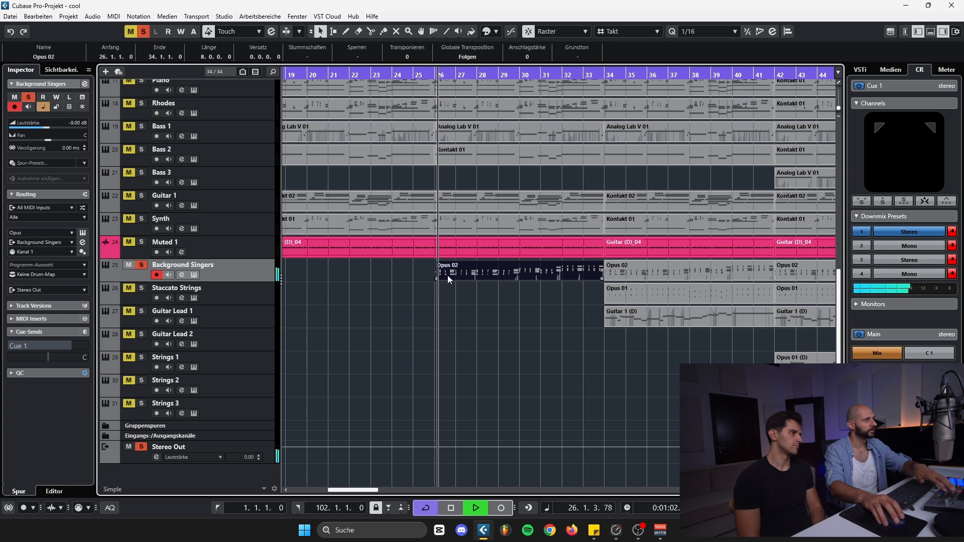
Check the Background Singers' channel settings for insert effects while the part plays from bar 26, close them and stop playback.
key(e)
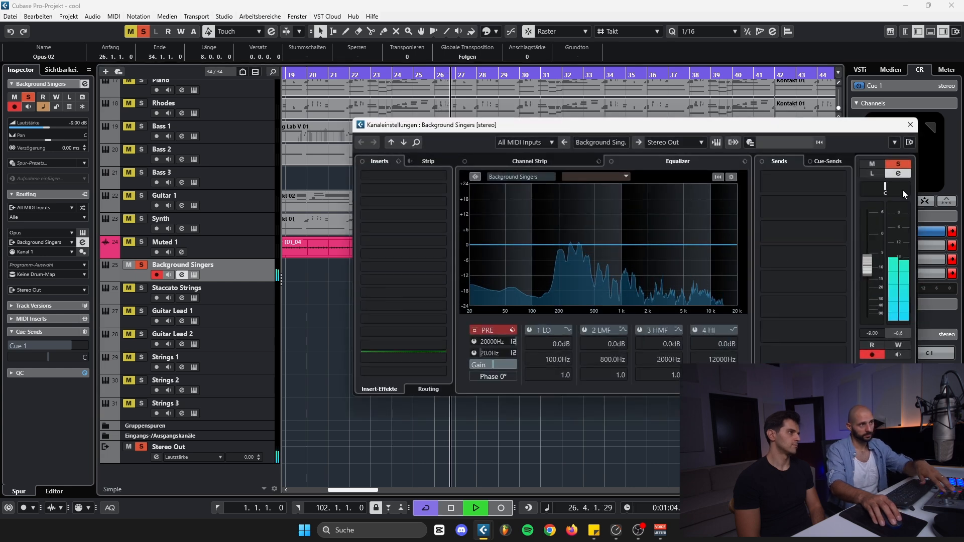
click(910, 125)
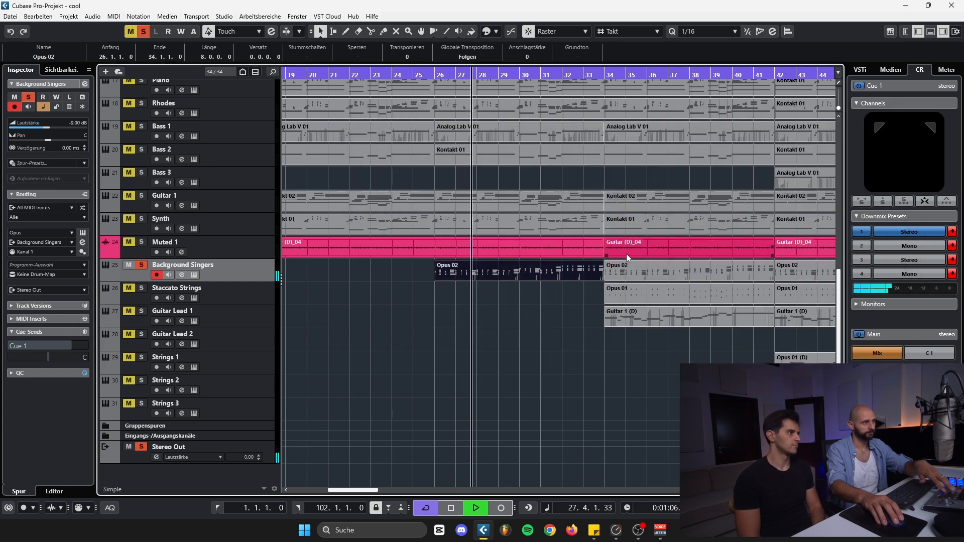
key(space)
Play the end of the soloed Background Singers part from bar 31 in short stretches up to bar 34.
click(546, 79)
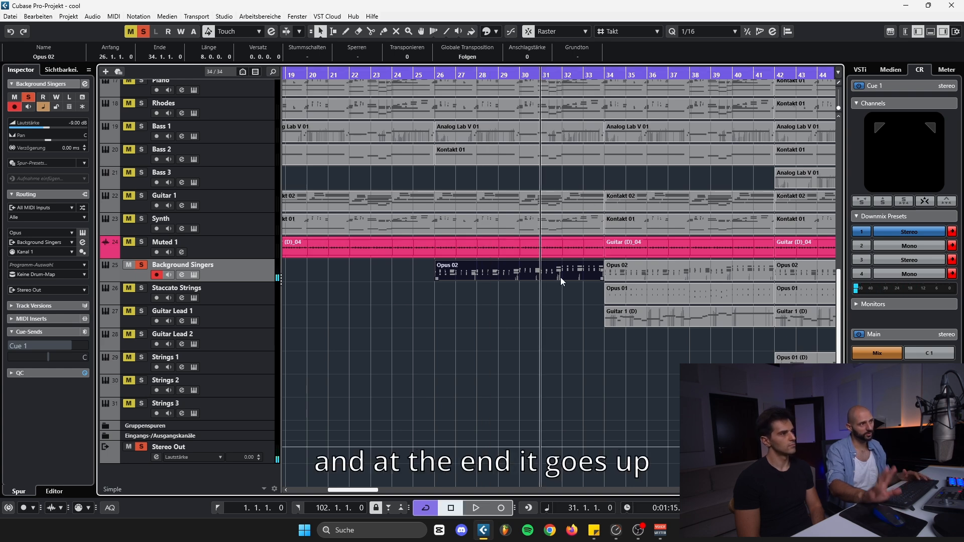
key(space)
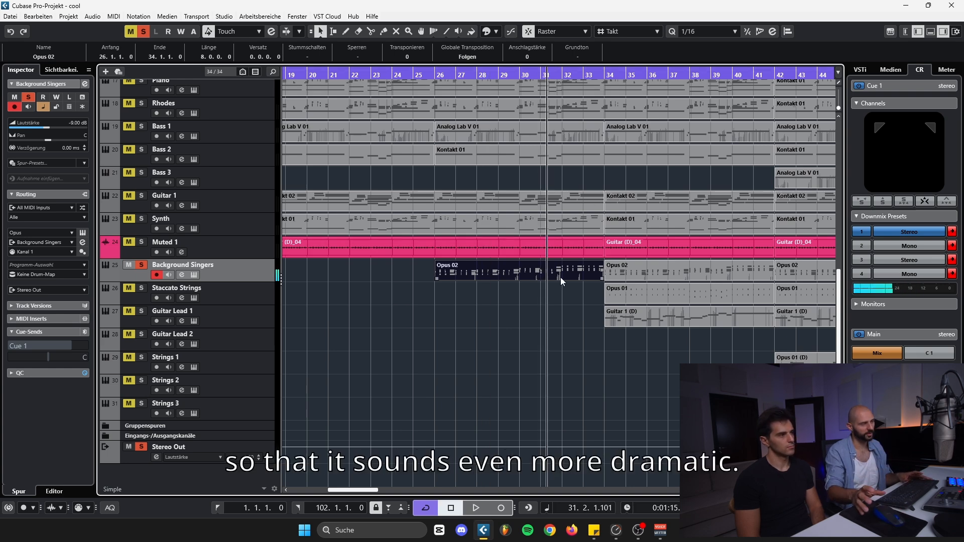
key(space)
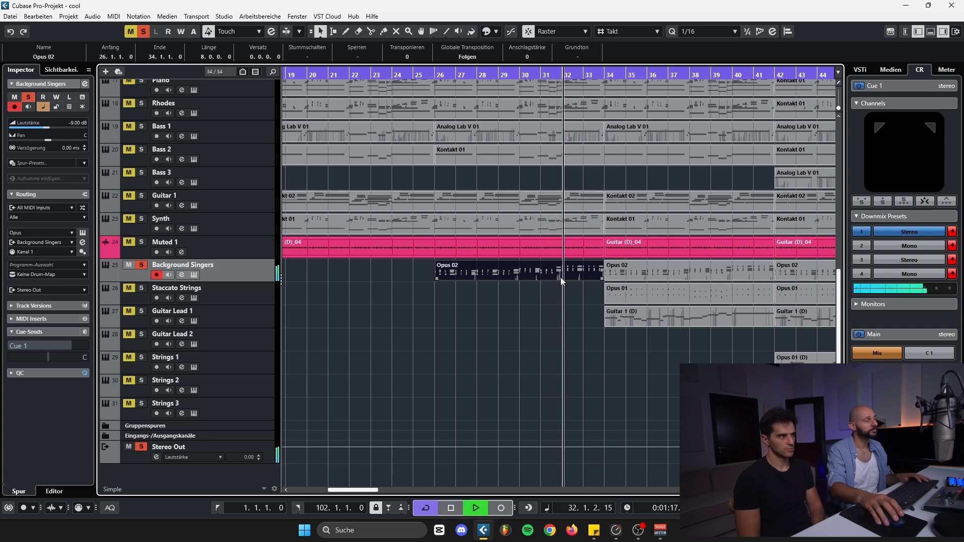
key(space)
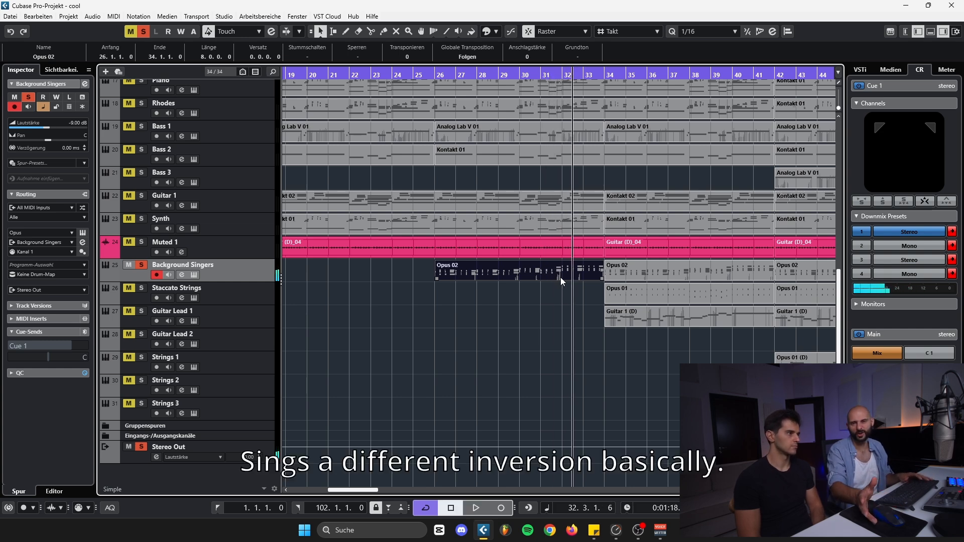
key(space)
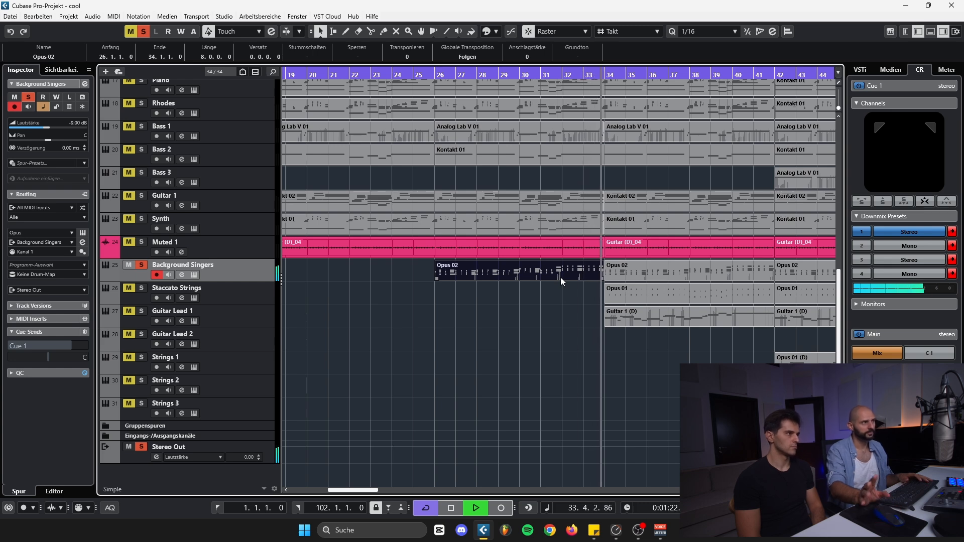
key(space)
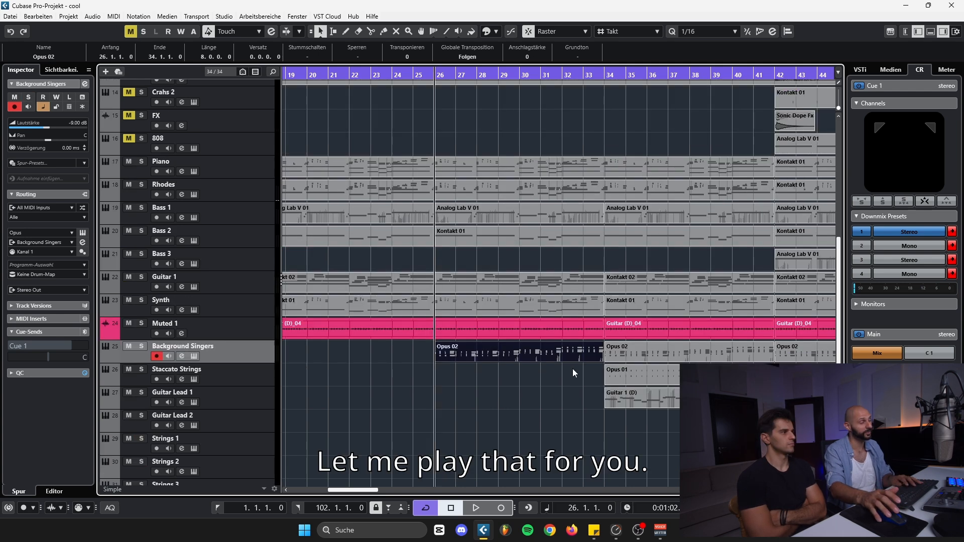
Play all unmuted layers together with the Background Singers from bar 26, then return to the start of bar 26.
key(space)
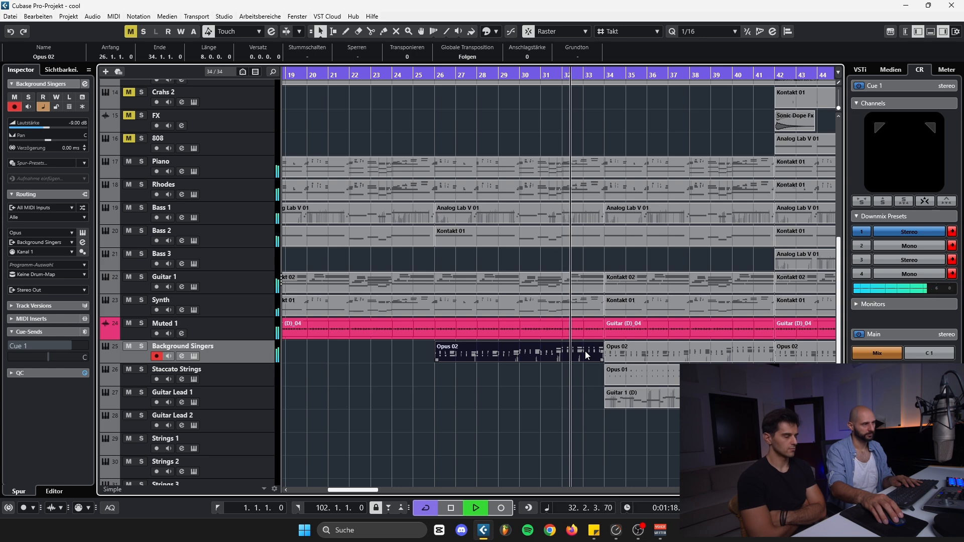
click(435, 74)
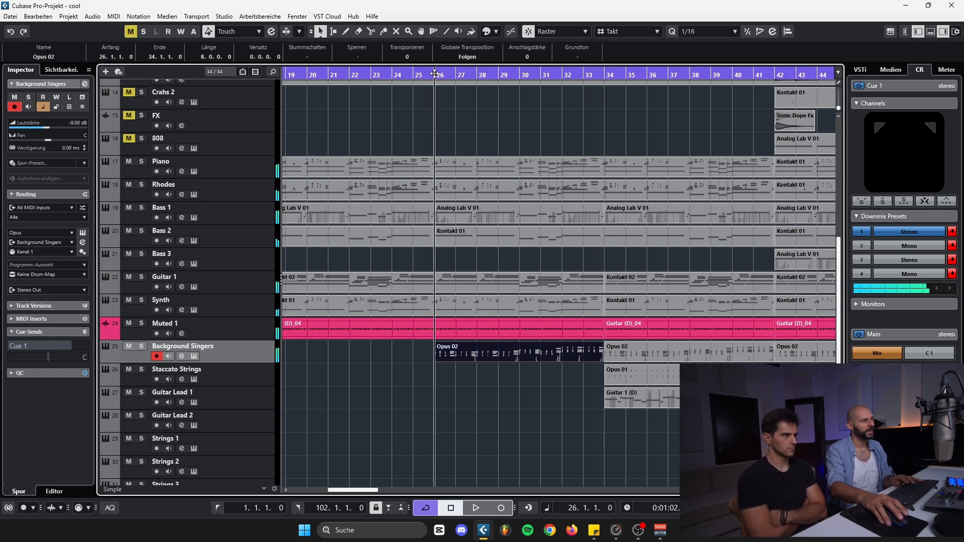
key(space)
Compare the section from bar 26 with Muted 1 and Background Singers muted and with both unmuted during playback.
click(128, 322)
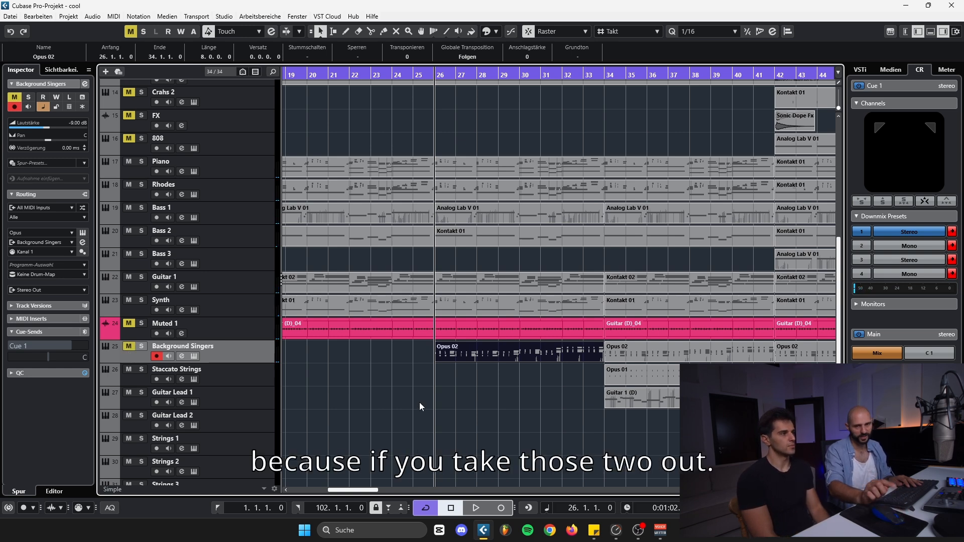
key(space)
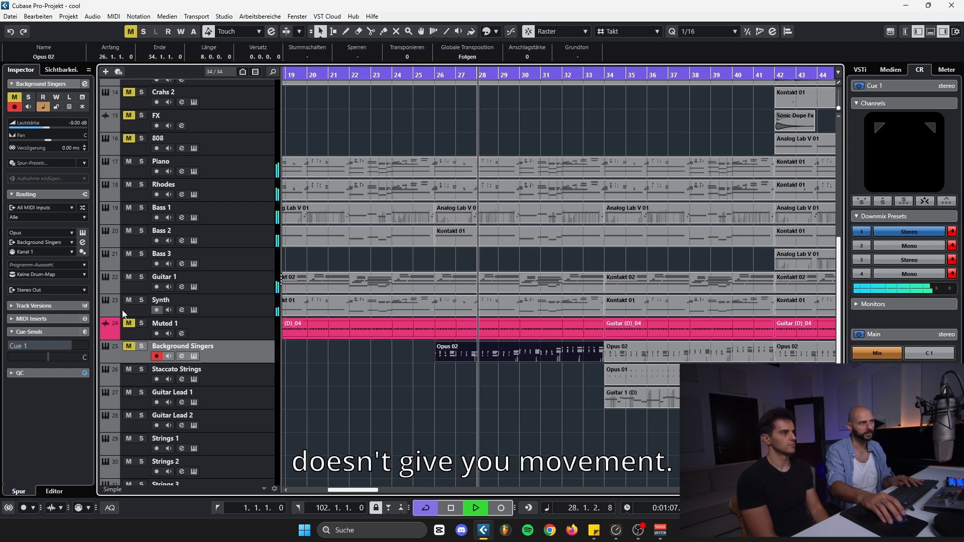
click(128, 347)
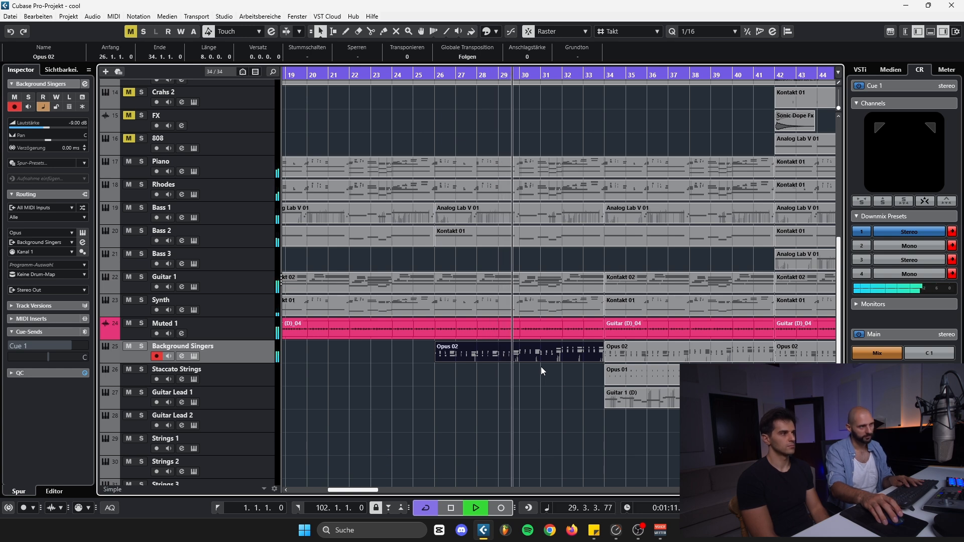
key(space)
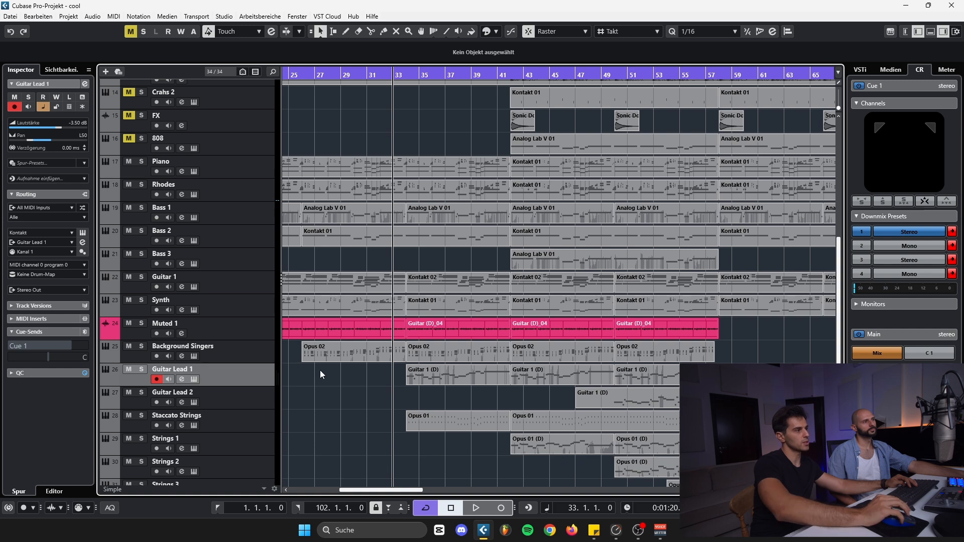
Solo the Guitar Lead 1 track and select its first part at bar 34.
click(432, 378)
scroll(394, 401, down, 3)
scroll(382, 408, up, 3)
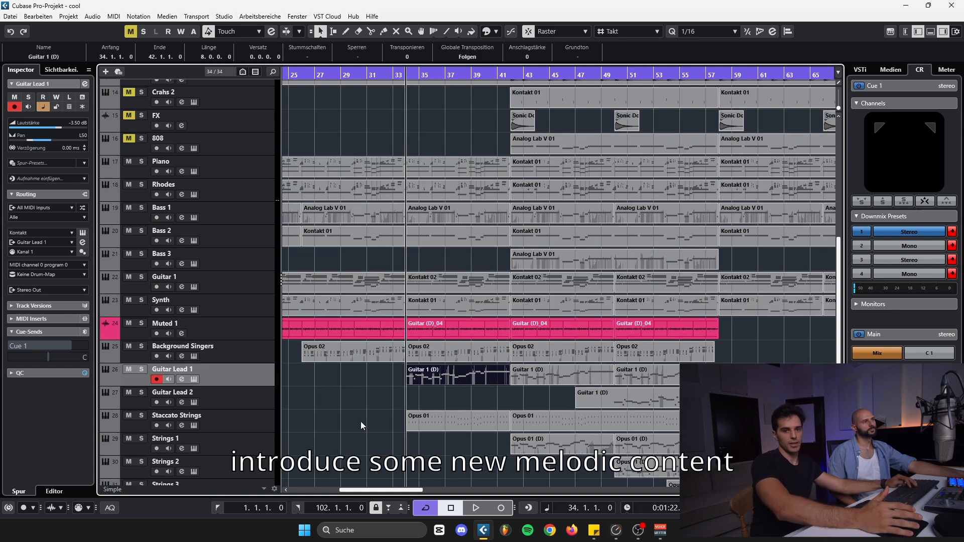
click(361, 421)
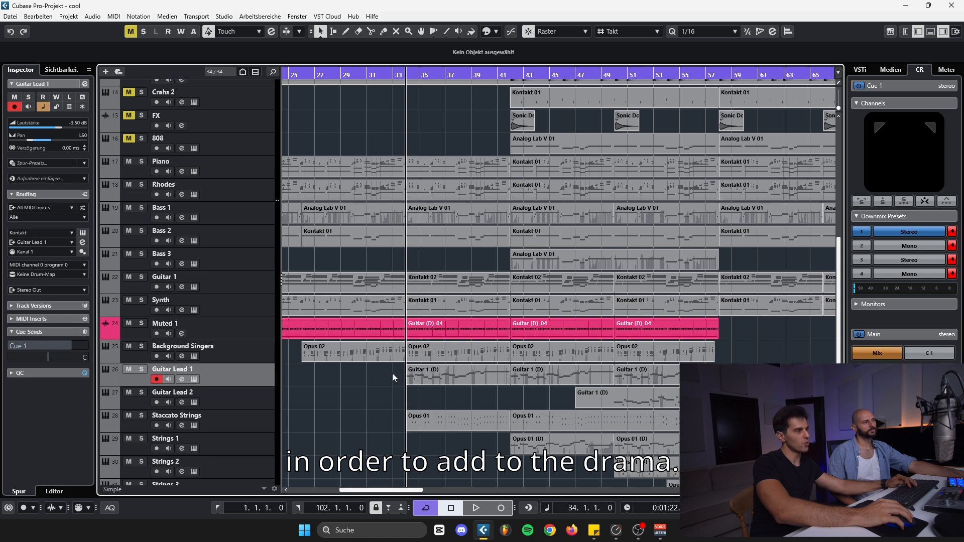
scroll(414, 377, down, 3)
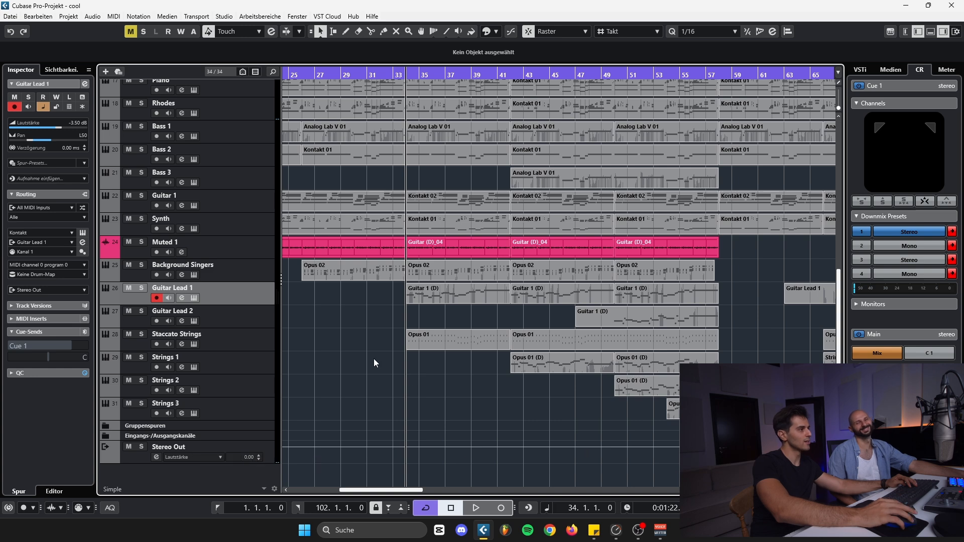
click(141, 288)
click(456, 297)
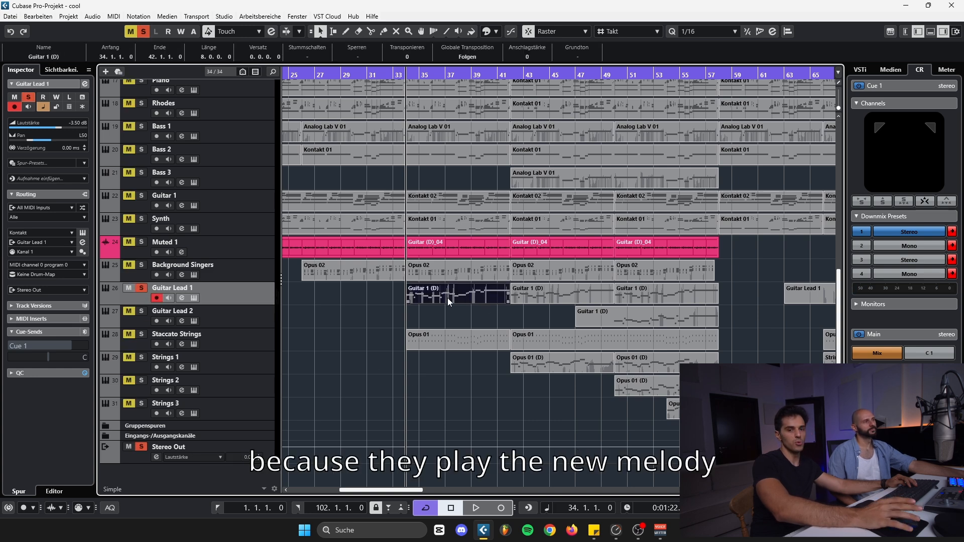
Show the Guitar Lead 1 channel's insert effects and its ValhallaVintageVerb settings, then close the plug-in and channel windows.
click(83, 232)
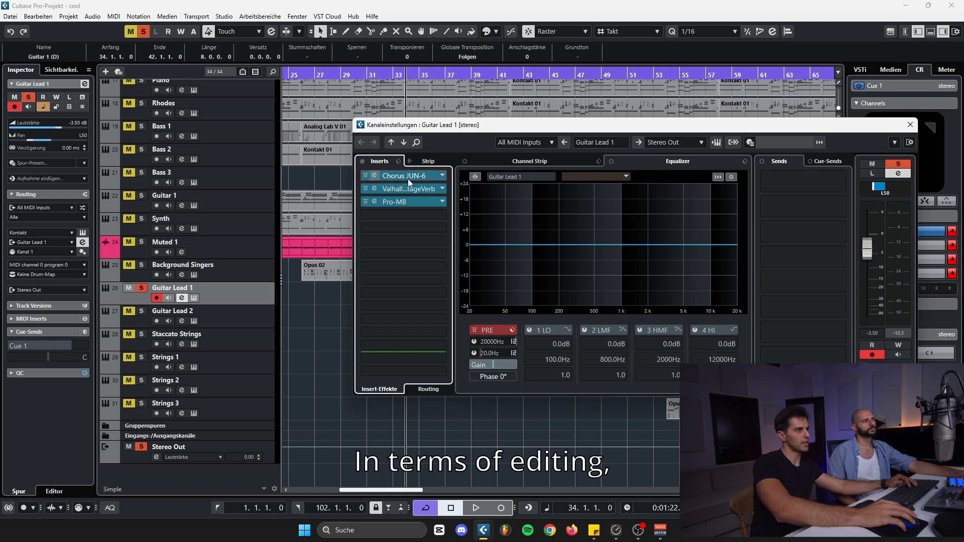
click(408, 180)
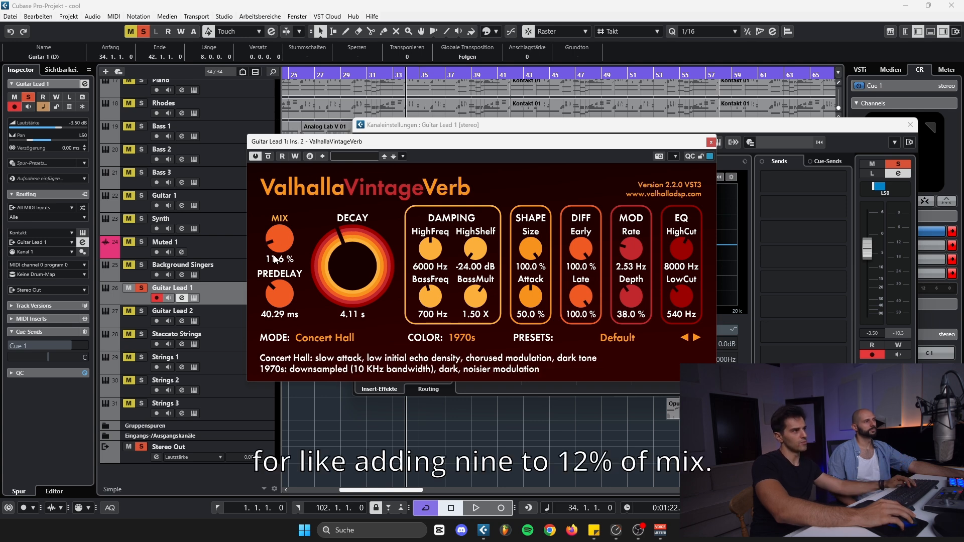
click(711, 143)
click(370, 301)
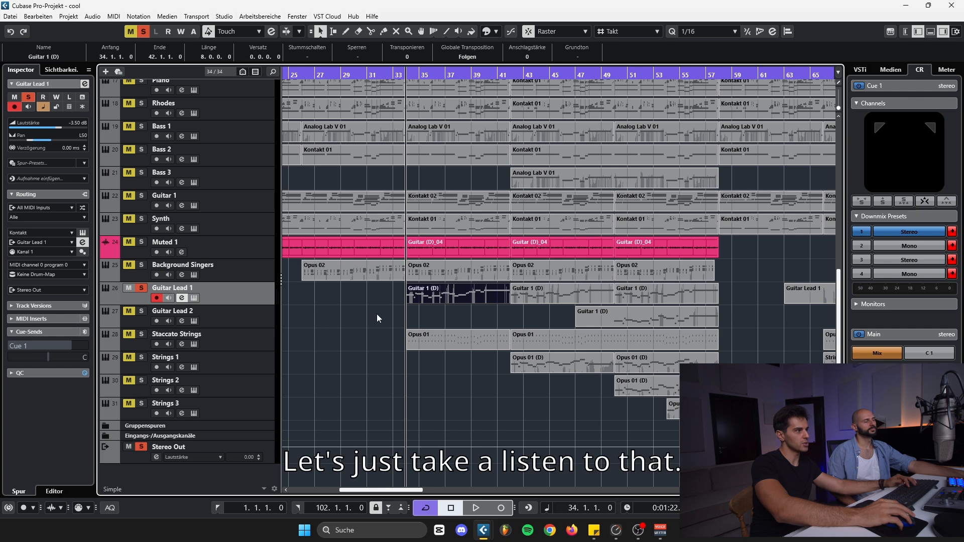
Play the soloed Guitar Lead 1 melody from bar 34, select the Guitar Lead 2 part at bar 47 and stop playback.
key(space)
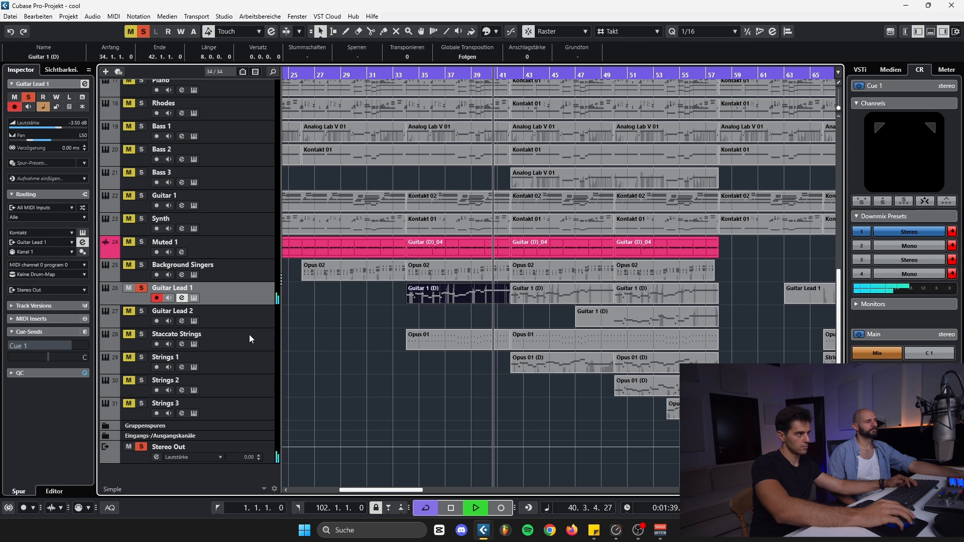
click(642, 315)
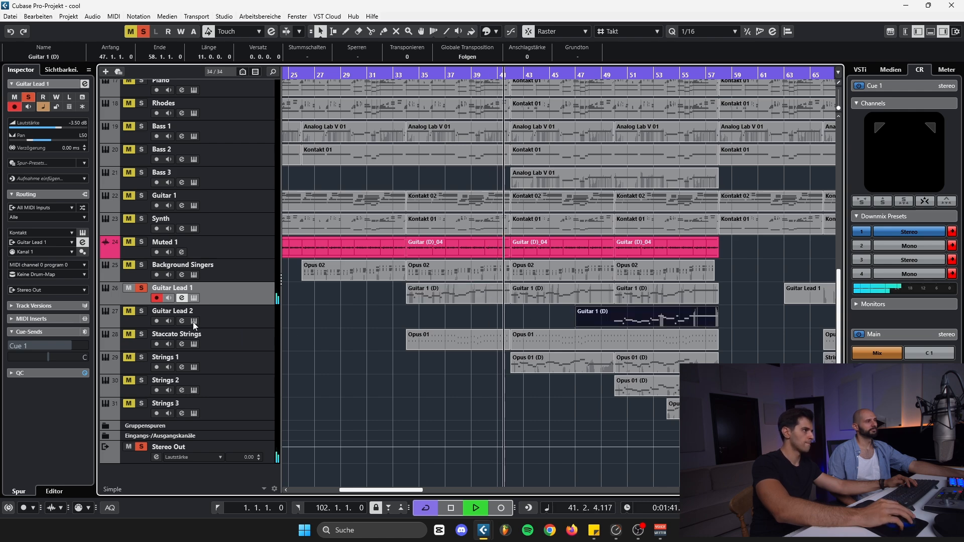
key(space)
Solo Guitar Lead 2 alongside Guitar Lead 1 and play both lead guitars together from bar 50.
click(561, 316)
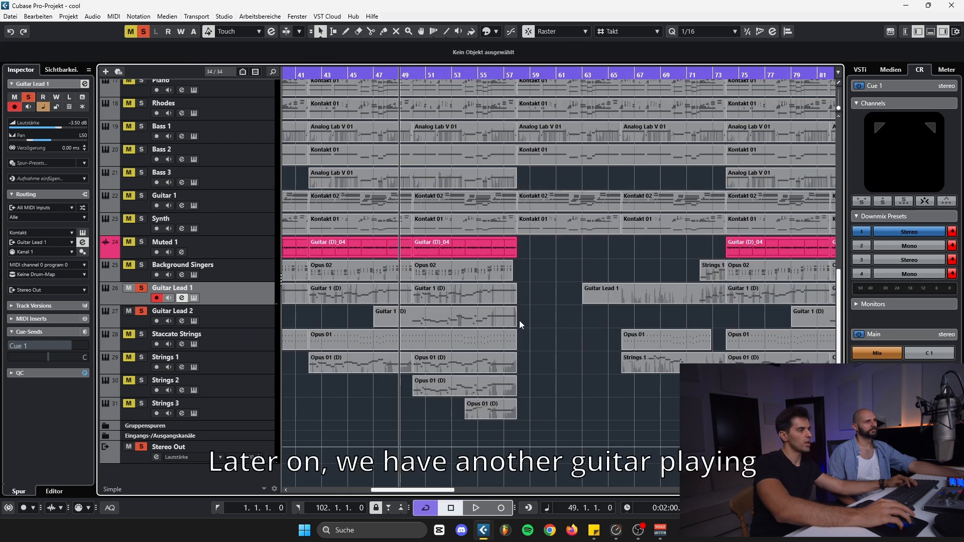
click(320, 313)
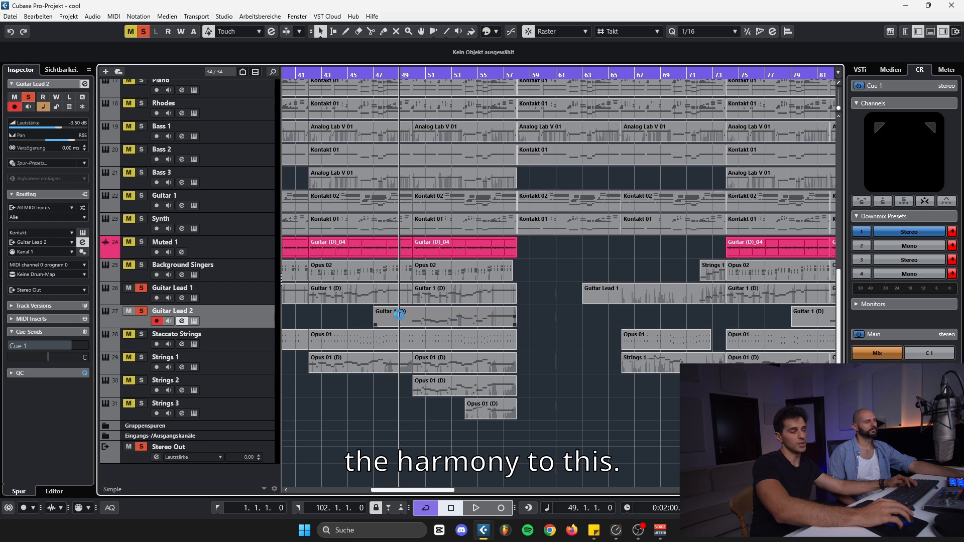
click(423, 299)
key(space)
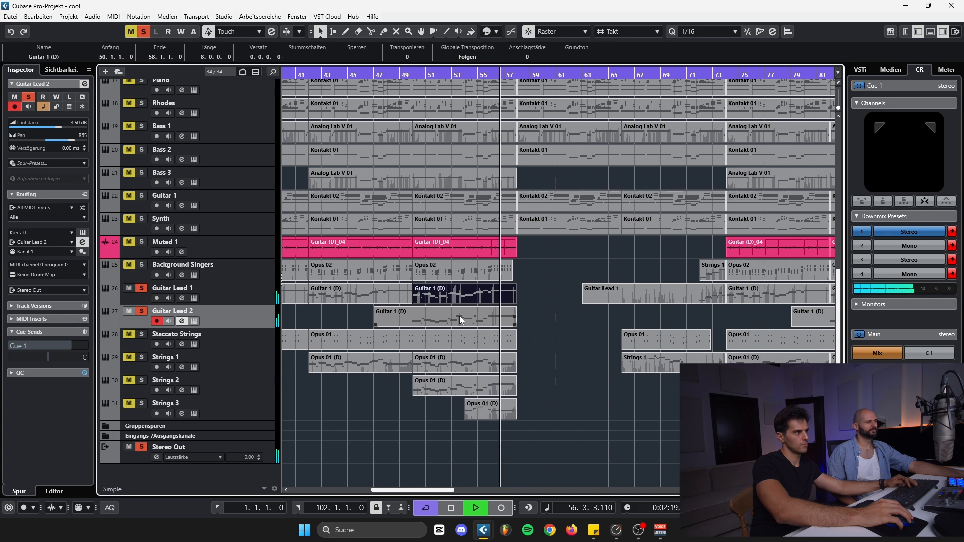
Stop playback and compare the pan settings of Guitar Lead 1 and Guitar Lead 2.
click(525, 313)
key(space)
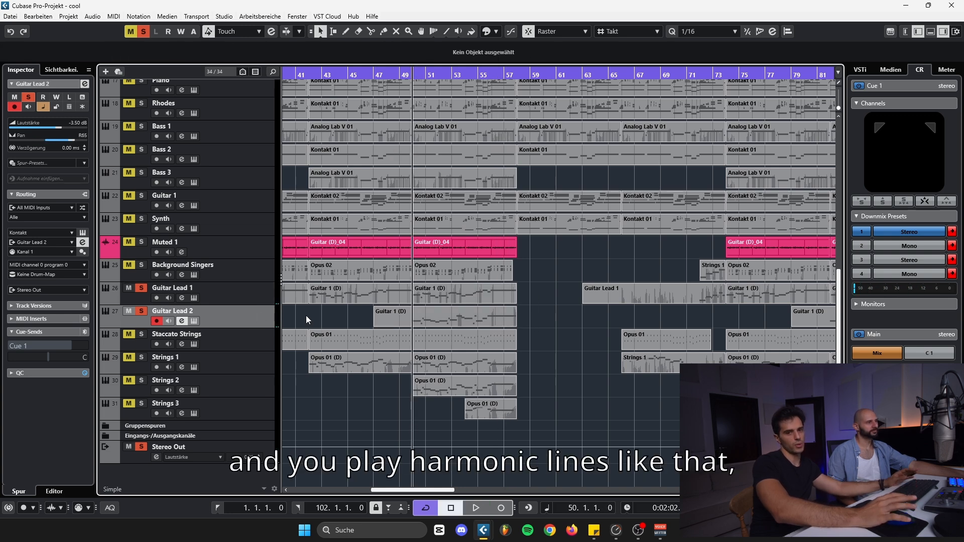
click(254, 293)
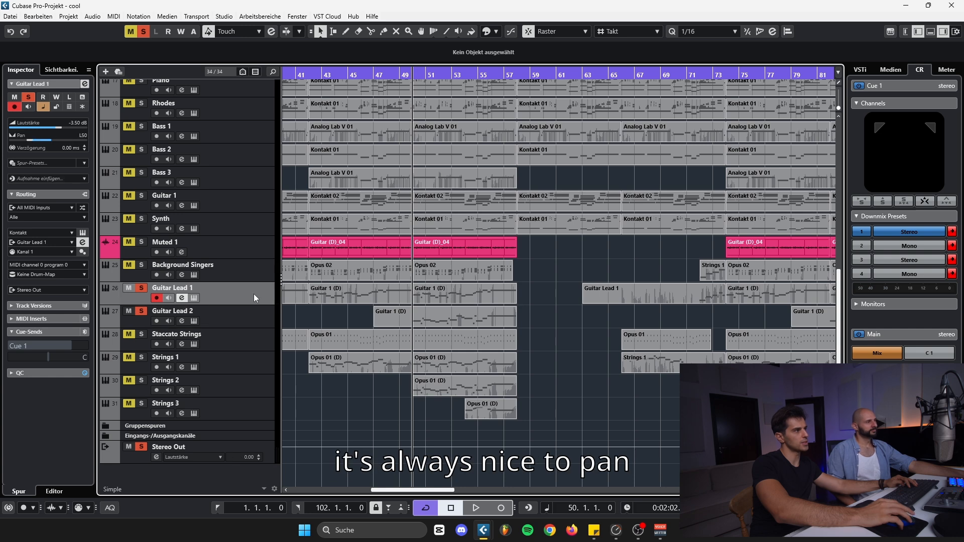
key(Down)
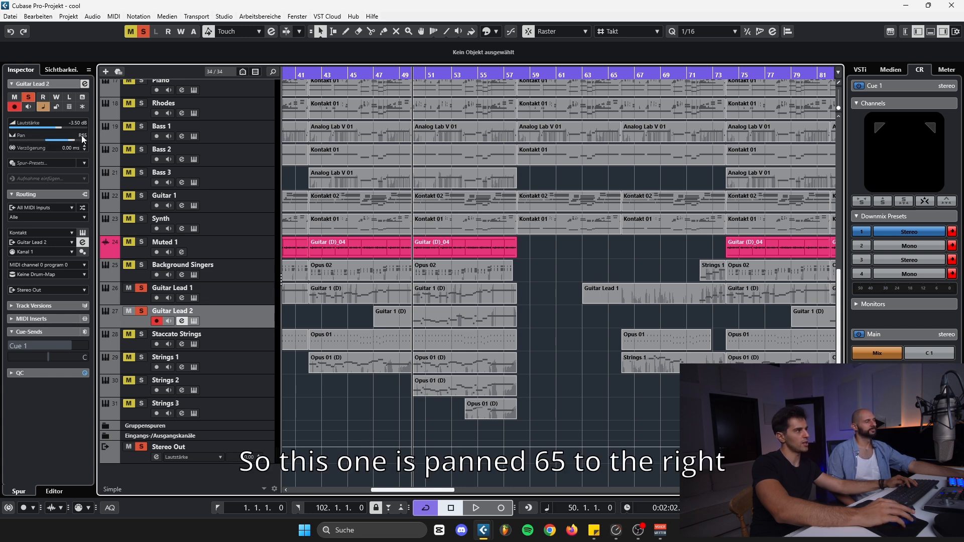
click(254, 296)
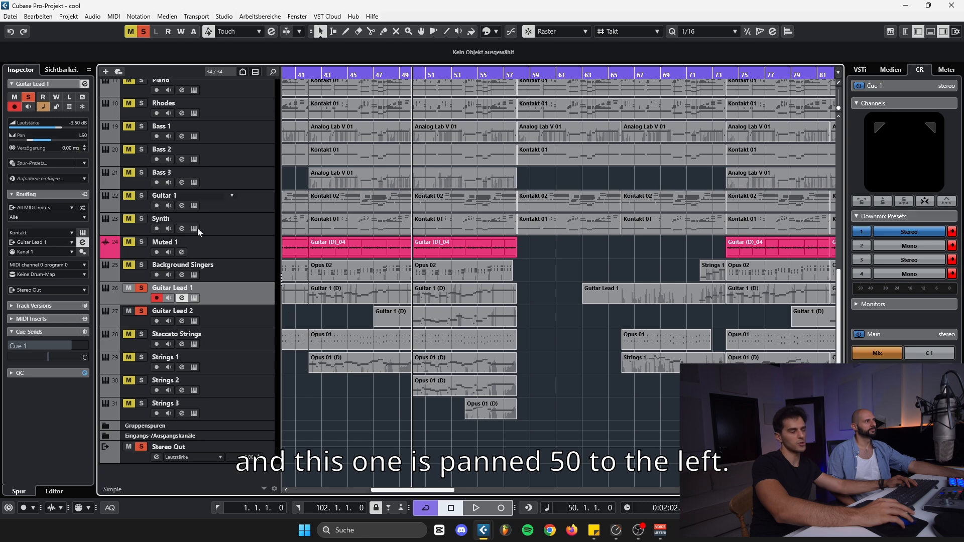
Solo Strings 1 at the chorus from bar 42 and open its Opus instrument.
scroll(321, 331, left, 3)
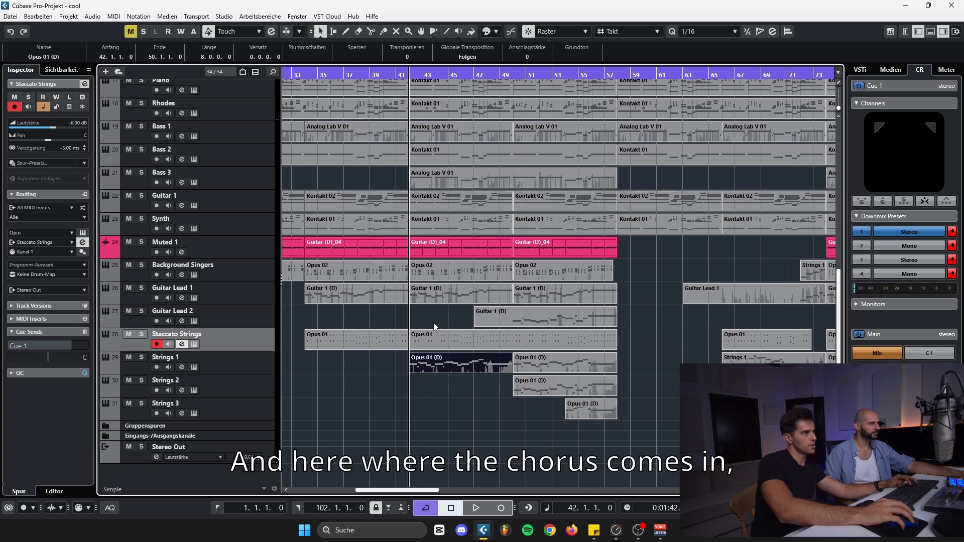
click(141, 357)
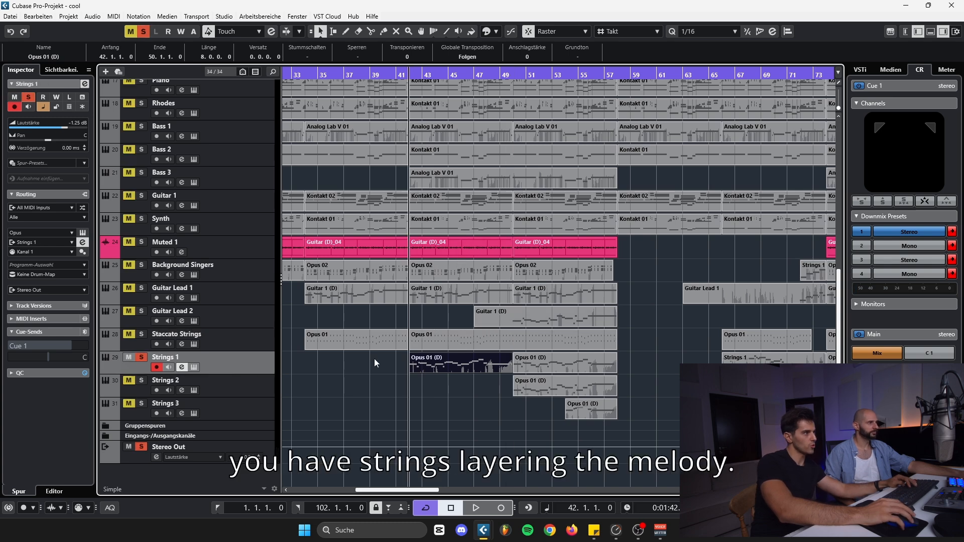
click(83, 234)
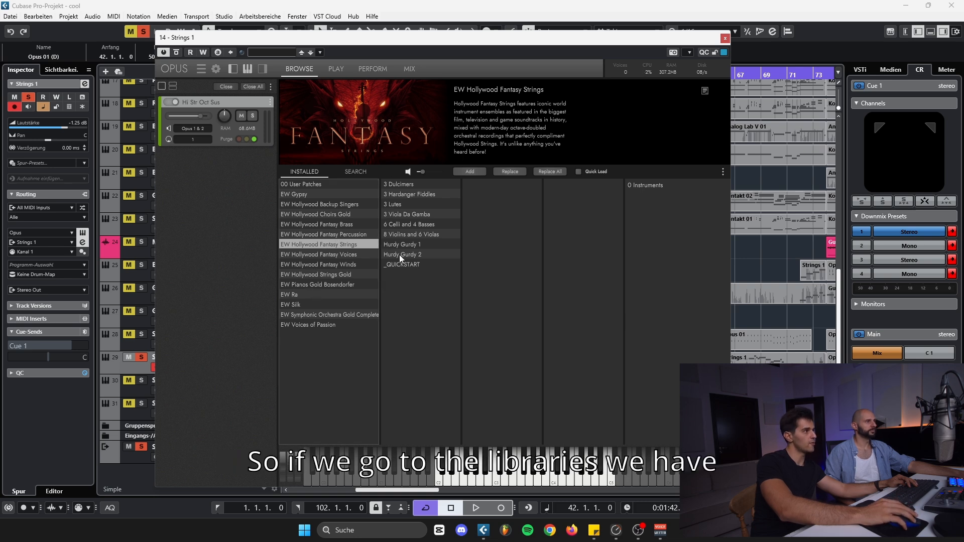
Show the 01 Long patches of 8 Violins and 6 Violas, play the Strings 1 melody from bar 42 and close Opus.
click(405, 234)
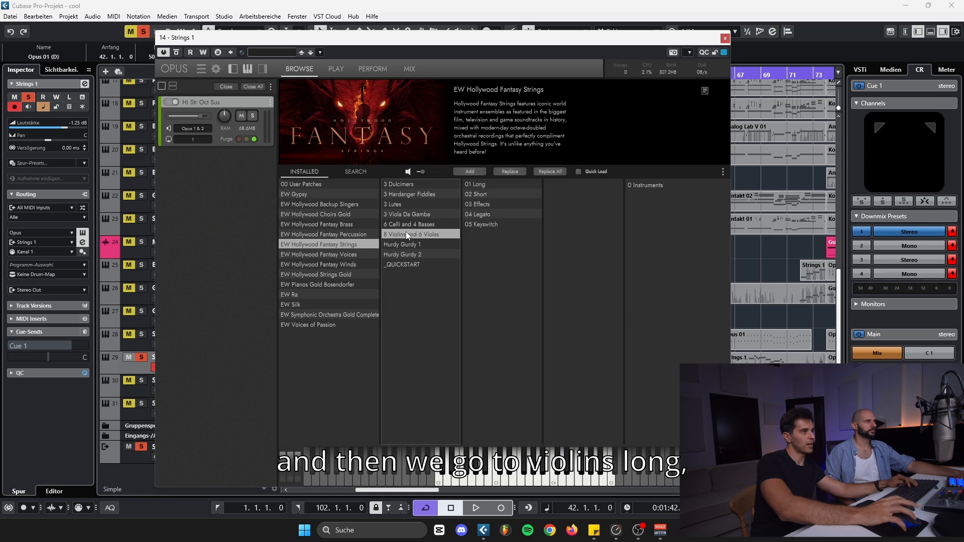
click(475, 185)
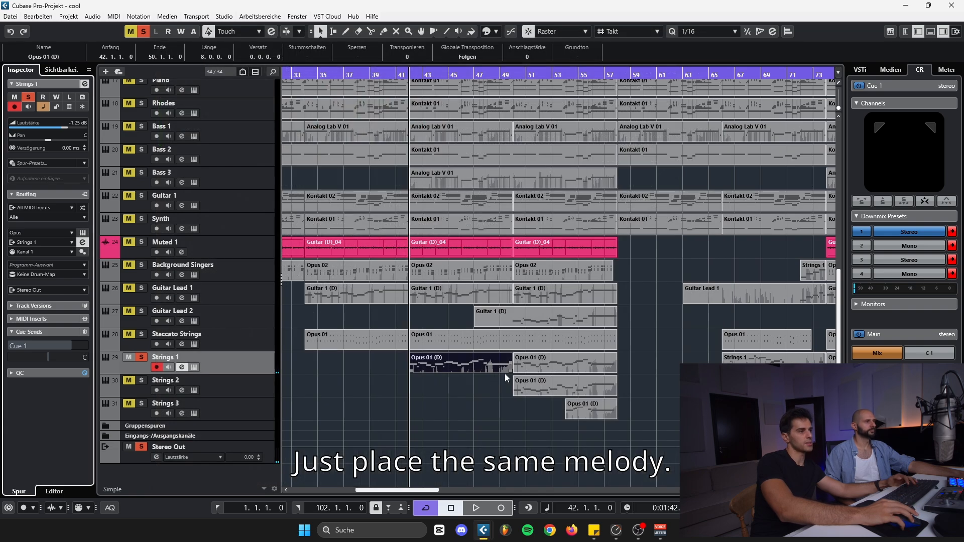
key(space)
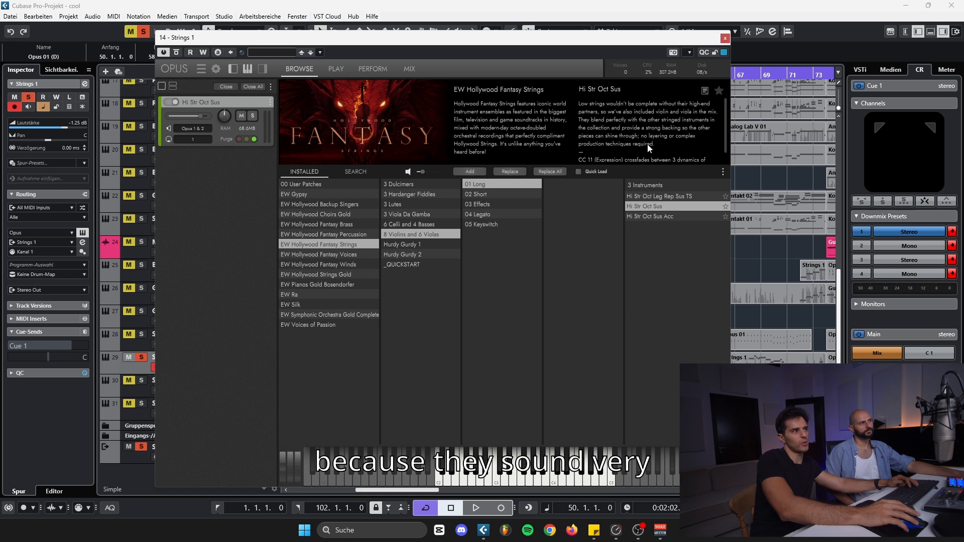
key(ctrl+w)
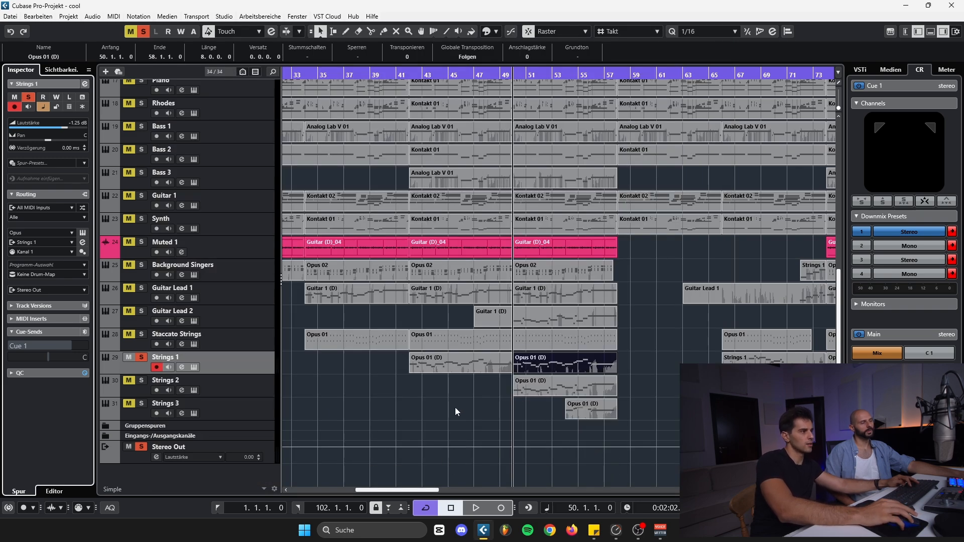
Solo Strings 2 alongside Strings 1, show its channel's insert effects and close the channel window.
click(261, 388)
click(85, 84)
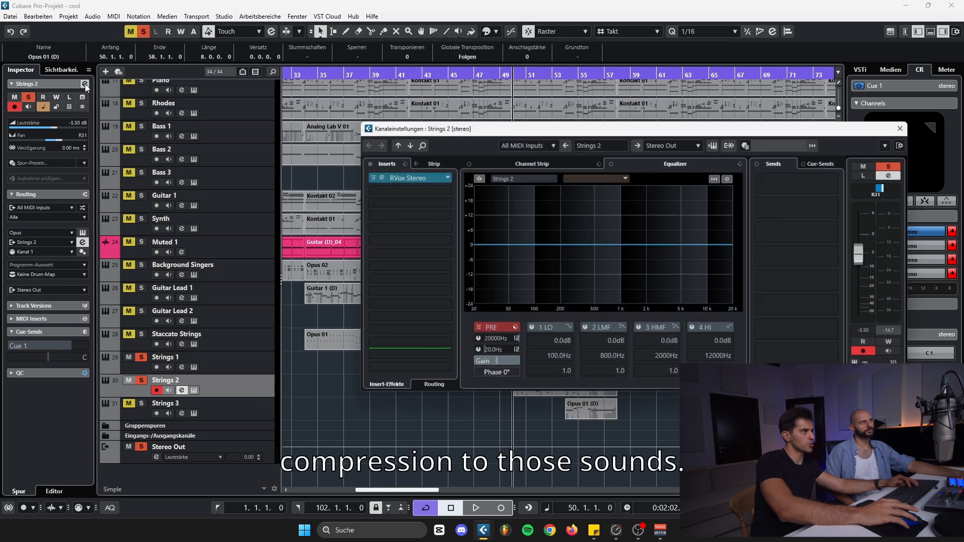
click(84, 83)
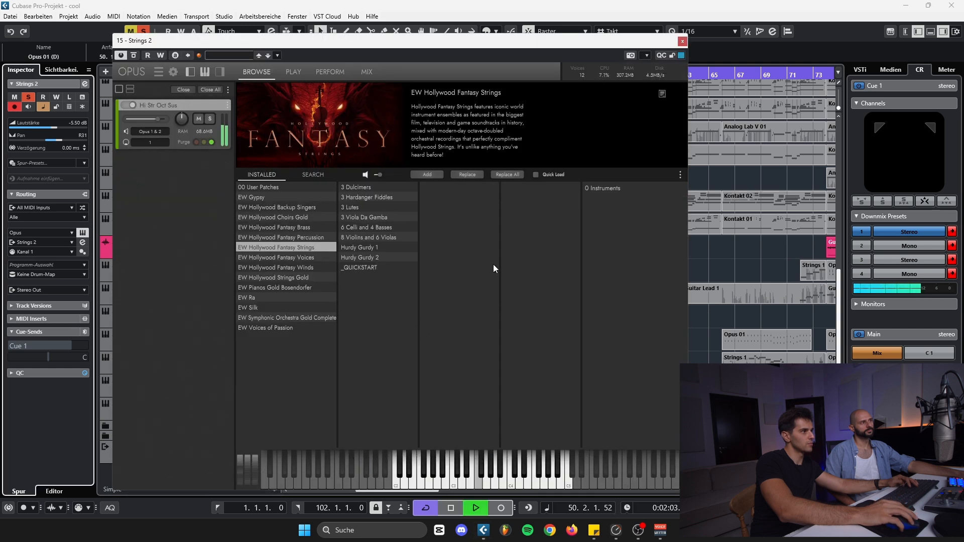
Close the Strings 2 Opus instrument and play Strings 1 and Strings 2 together from bar 50.
key(space)
click(683, 41)
key(space)
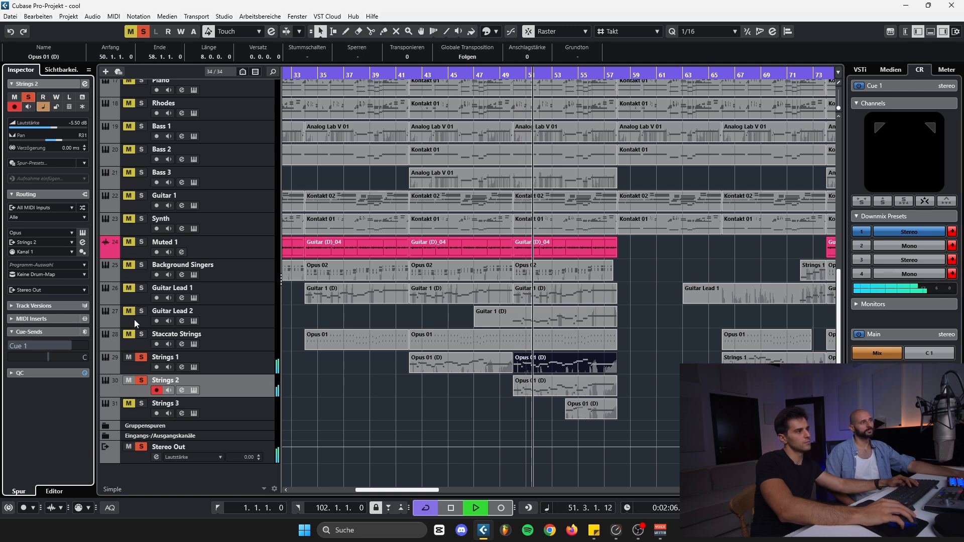
Add Strings 3 to the soloed tracks, stop playback, and open and close its Opus instrument.
click(140, 404)
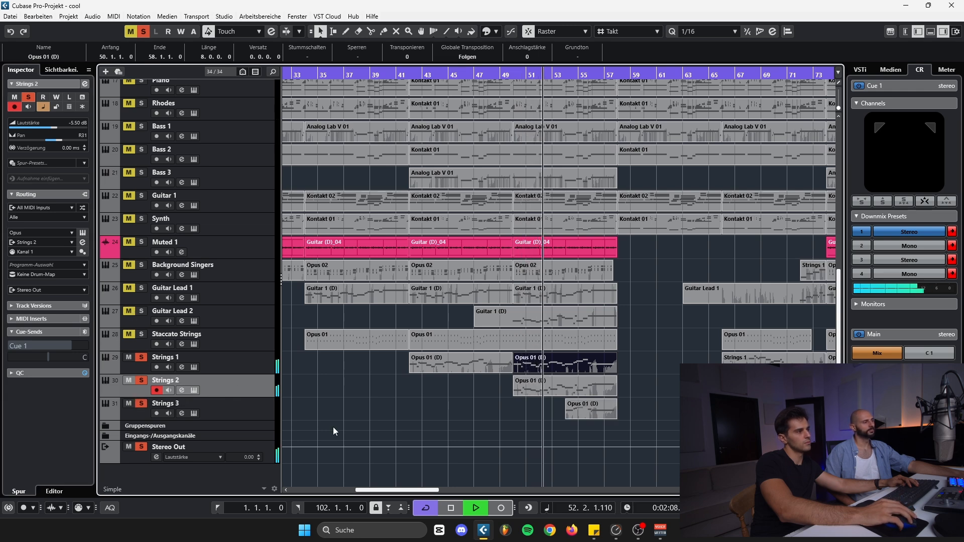
click(255, 409)
key(space)
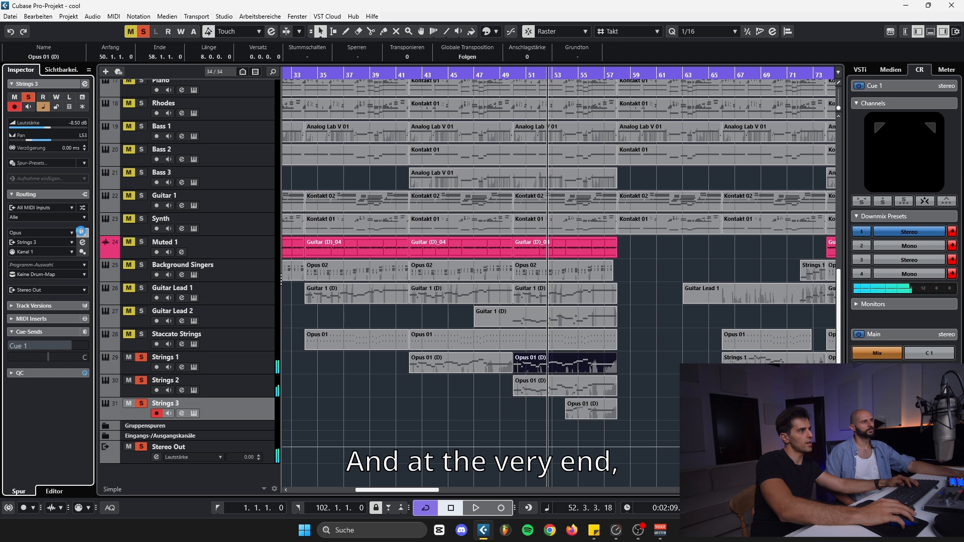
click(81, 232)
click(763, 36)
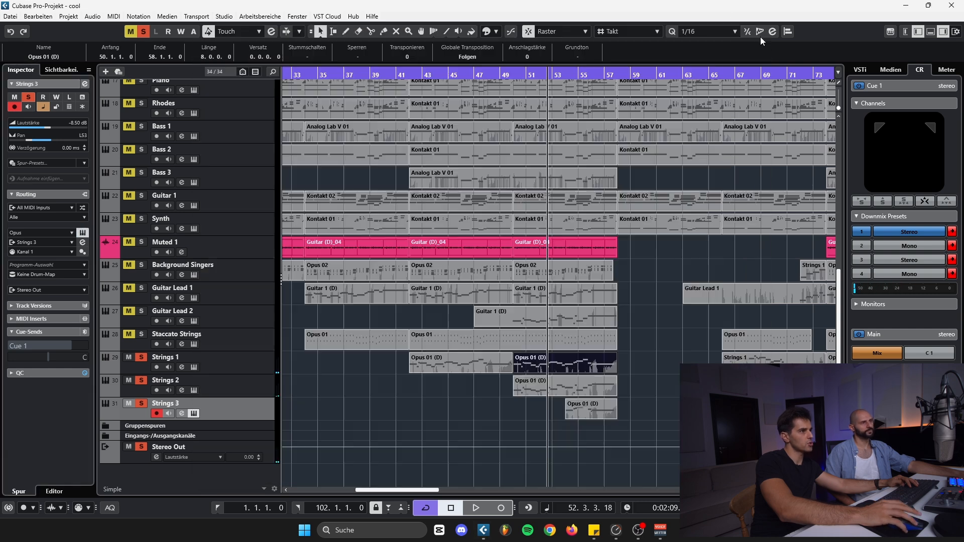
Select the Strings 3 part at bar 54 and play all three string tracks together from there.
click(593, 414)
key(space)
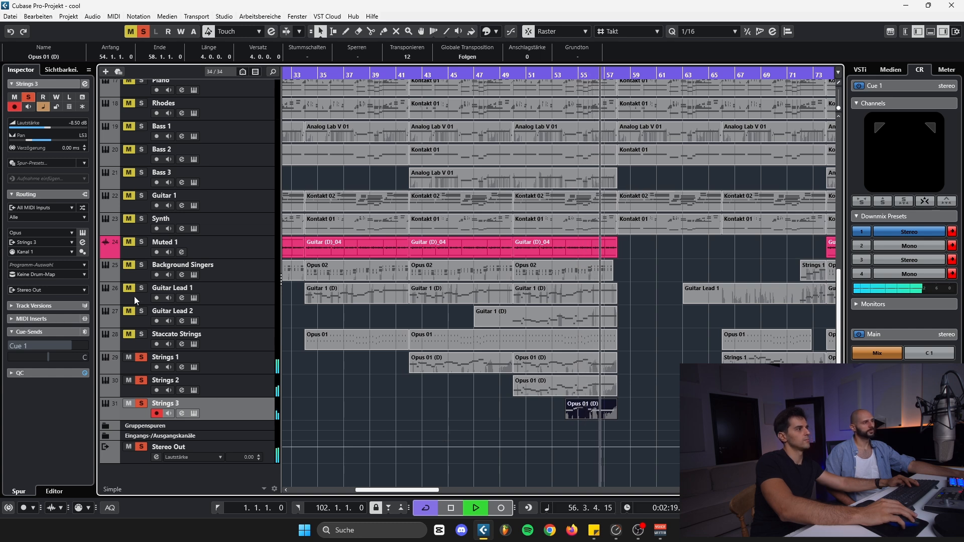
key(space)
Solo Staccato Strings and show its Opus instrument with the Low Str Oct Spiccato RRx4 patch, then close the instrument window.
click(134, 339)
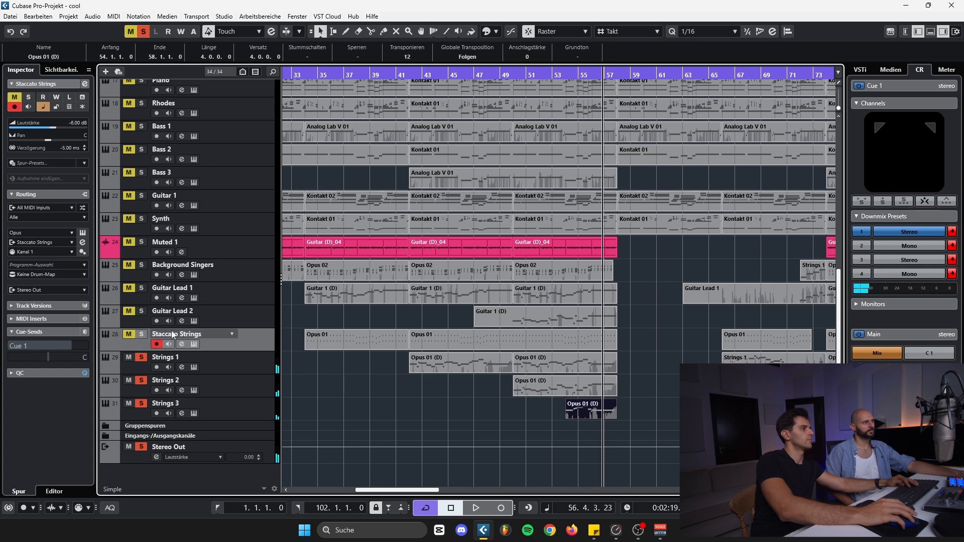
click(83, 242)
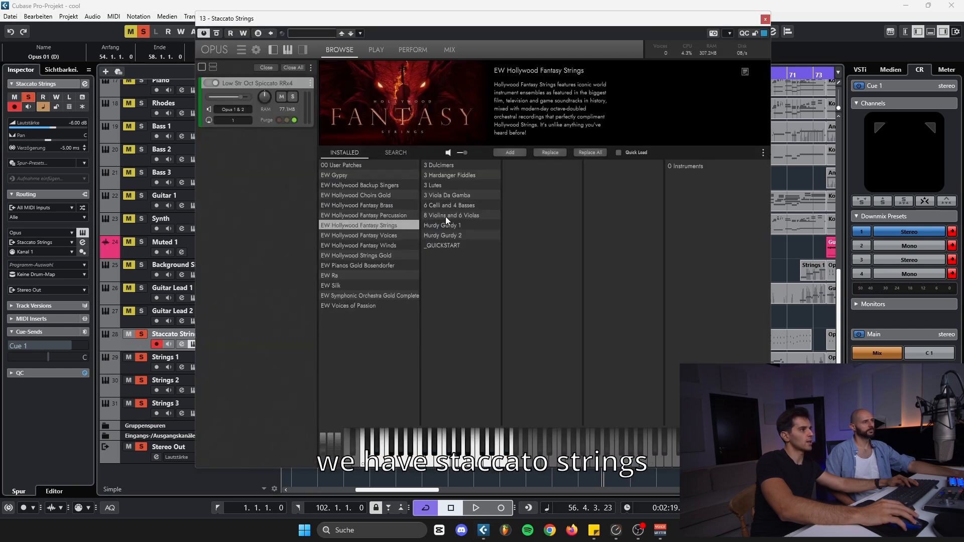
click(765, 18)
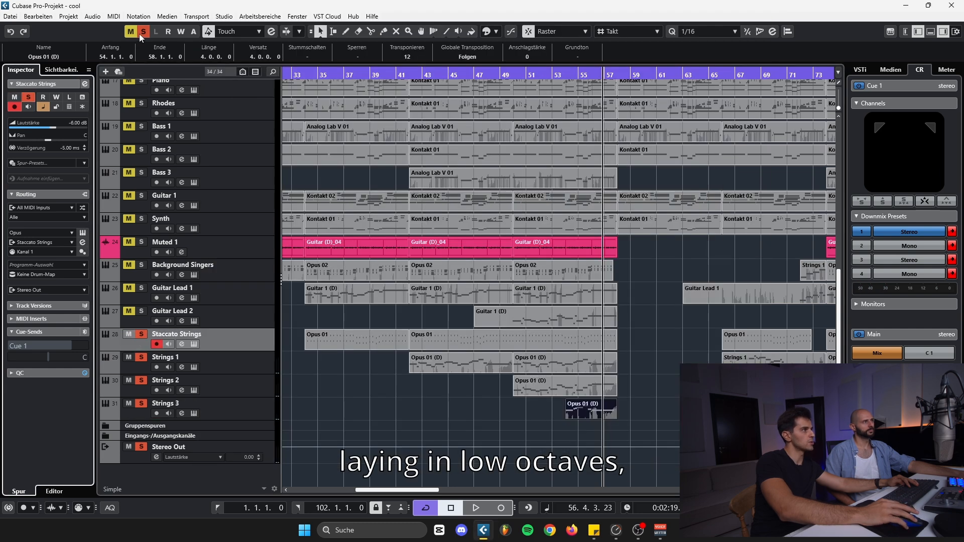
Play the soloed Staccato Strings part from bar 34, show the channel's insert effects and stop playback.
click(351, 342)
key(space)
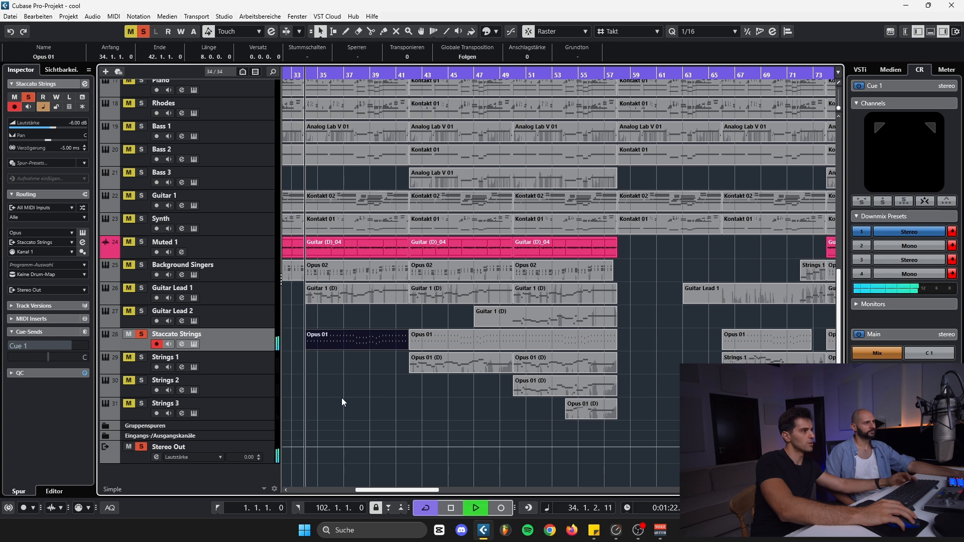
click(83, 85)
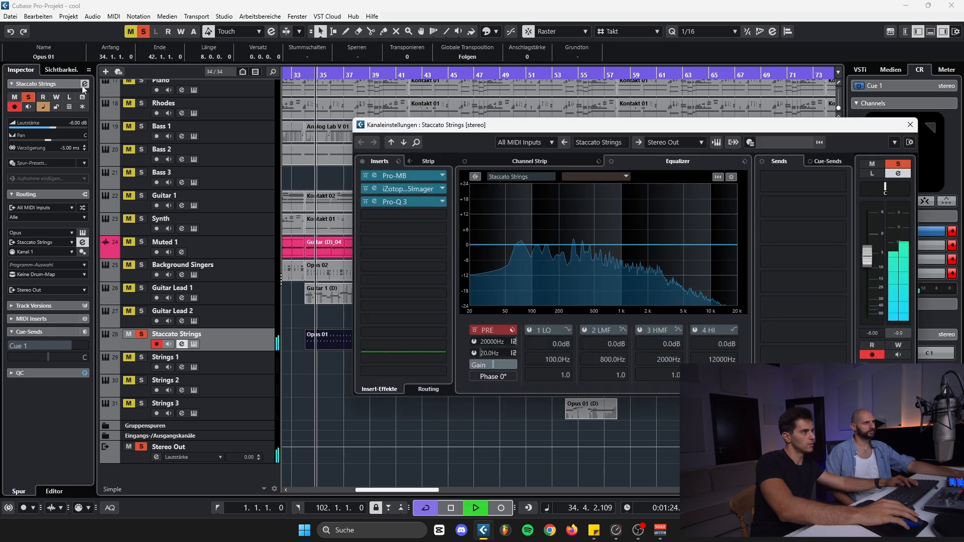
key(space)
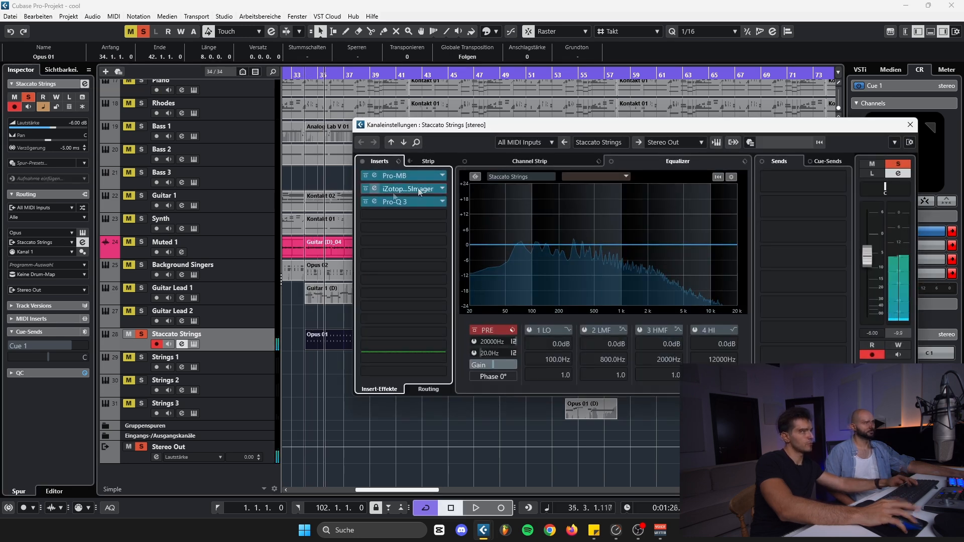
Open the iZotope Ozone 5 Imager insert on Staccato Strings and reposition its window.
click(418, 190)
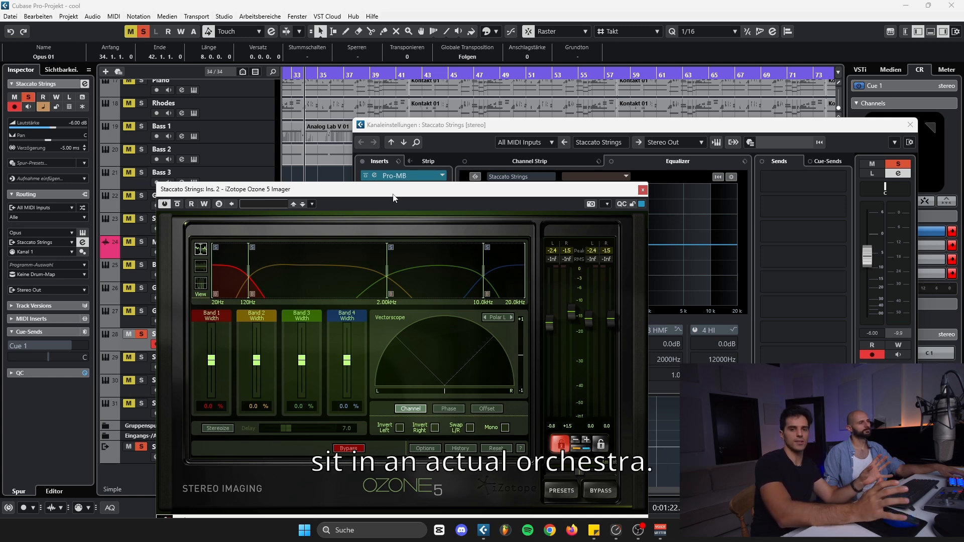
mouse_move(442, 196)
mouse_down()
mouse_move(458, 165)
mouse_move(408, 135)
mouse_move(451, 194)
mouse_up()
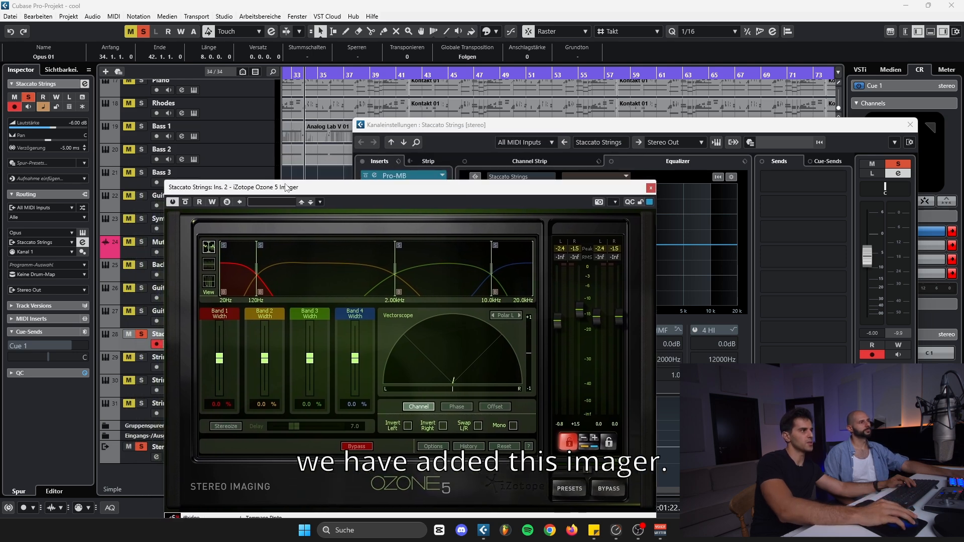
mouse_move(286, 186)
mouse_down()
mouse_move(276, 176)
mouse_move(268, 191)
mouse_up()
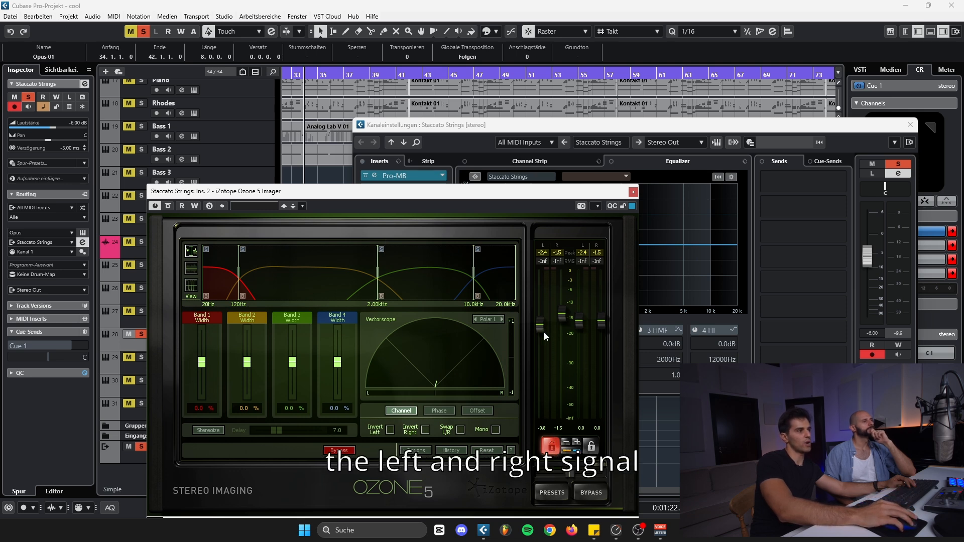
Adjust the Imager's left channel gain to 0.0 and close the plug-in.
drag(537, 325, 530, 360)
drag(532, 312, 534, 321)
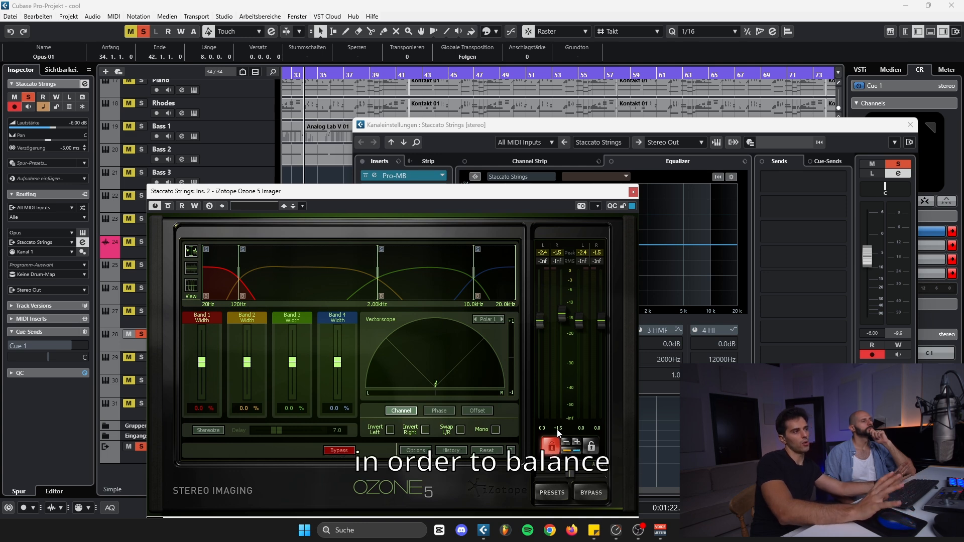
click(633, 192)
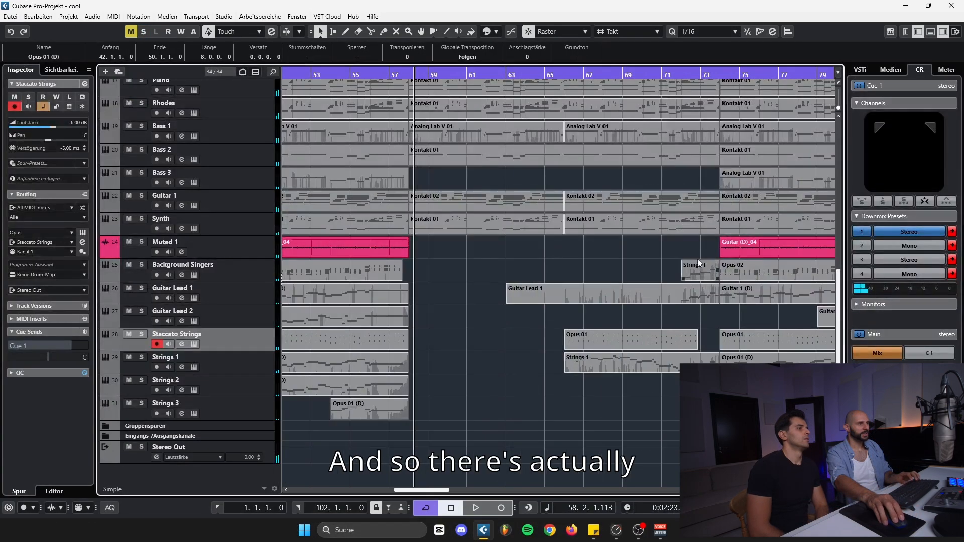
Set the playback position to bar 66 and play the string line variation with all tracks through its transition into the chorus.
scroll(747, 242, up, 2)
click(474, 75)
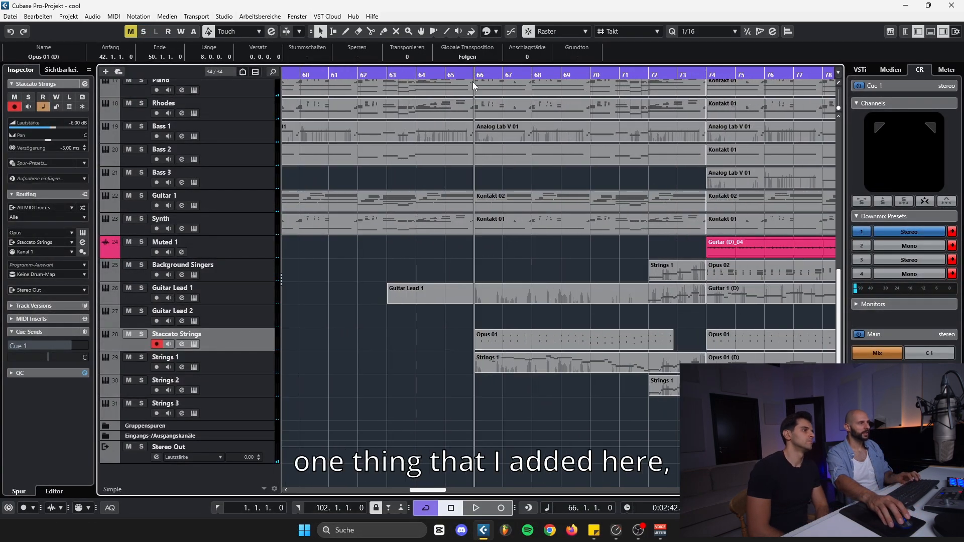
scroll(764, 308, down, 2)
scroll(790, 298, up, 2)
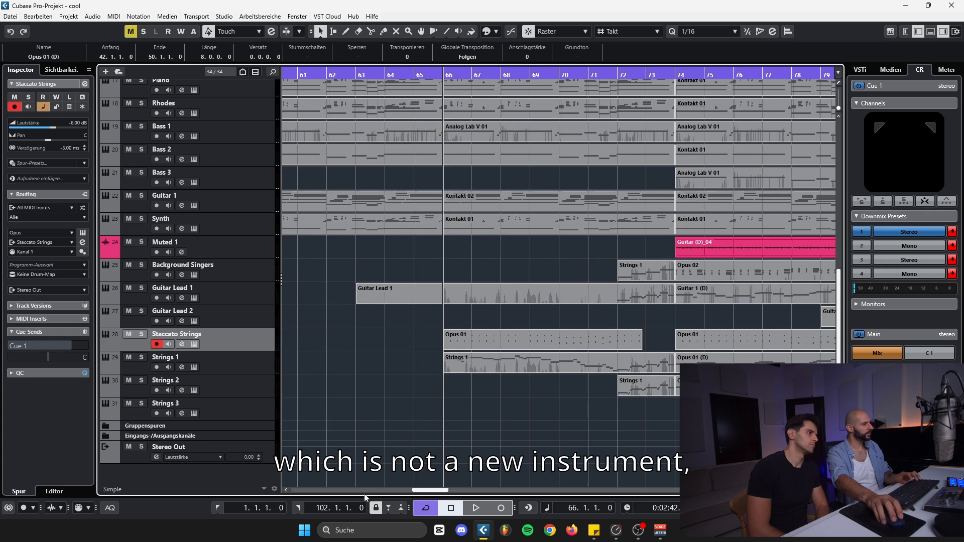
scroll(421, 495, down, 2)
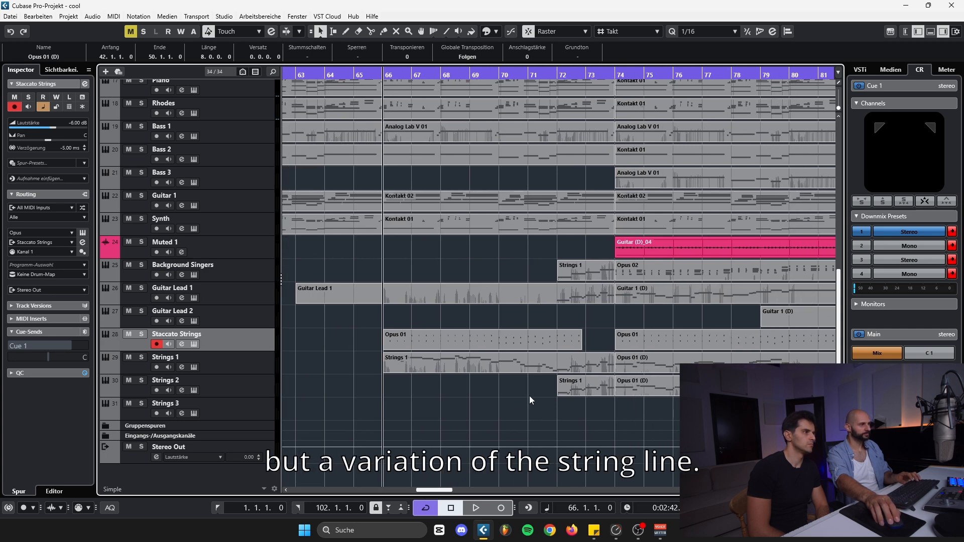
scroll(529, 395, down, 1)
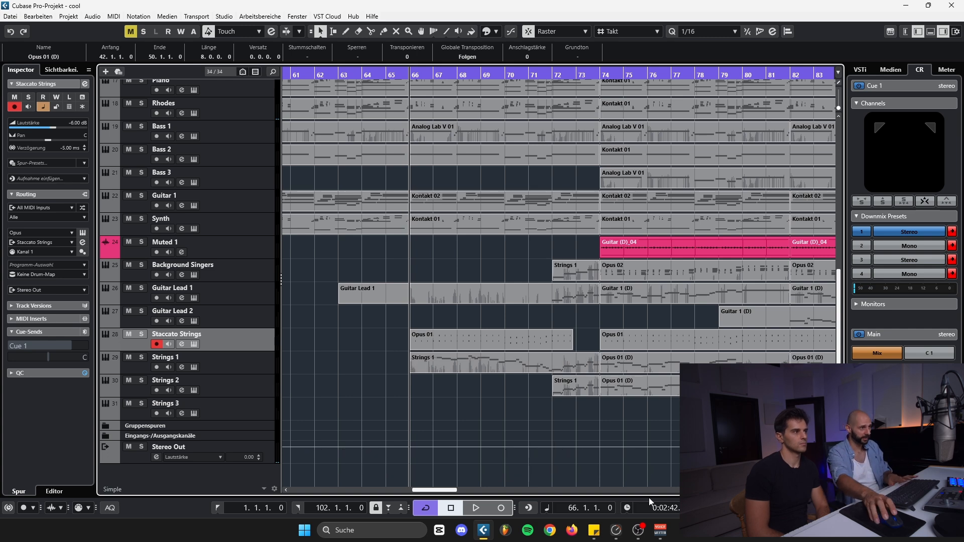
key(space)
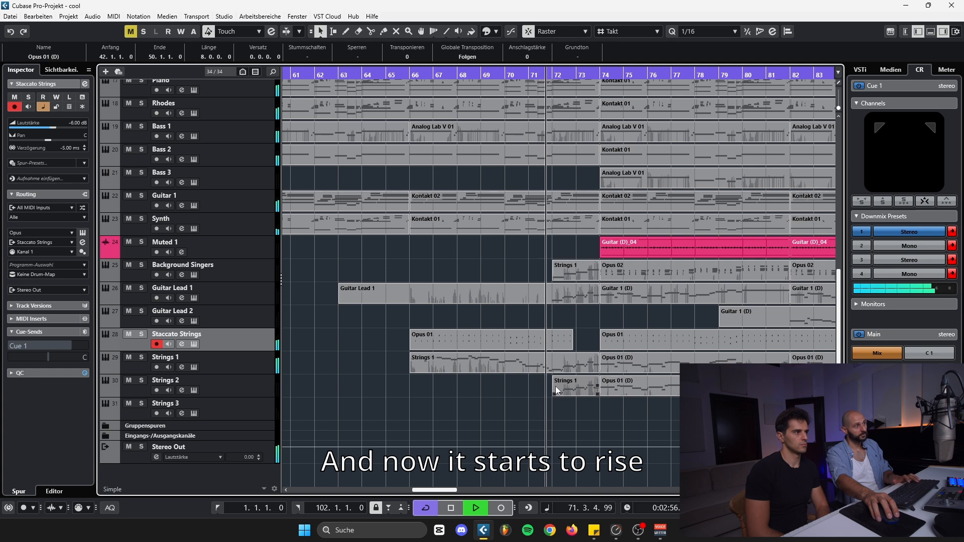
key(space)
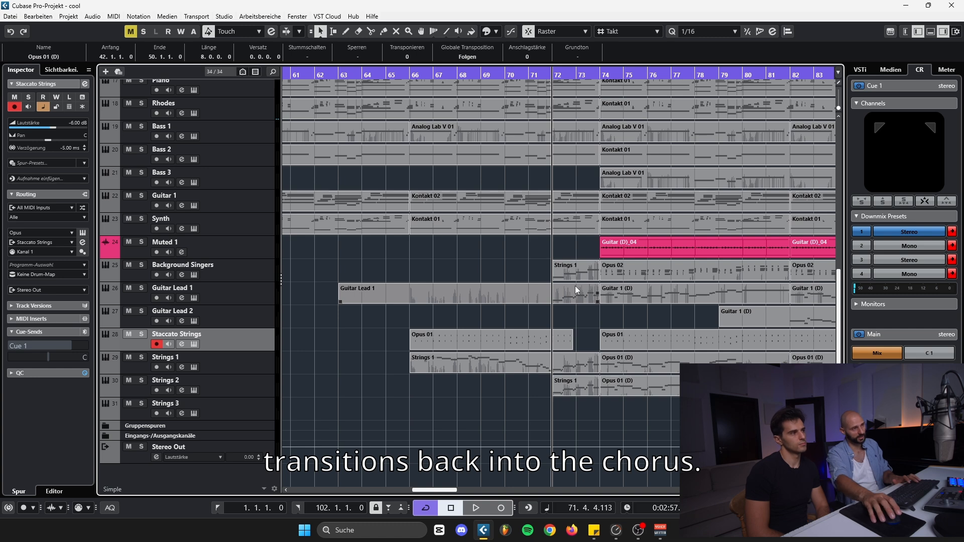
key(space)
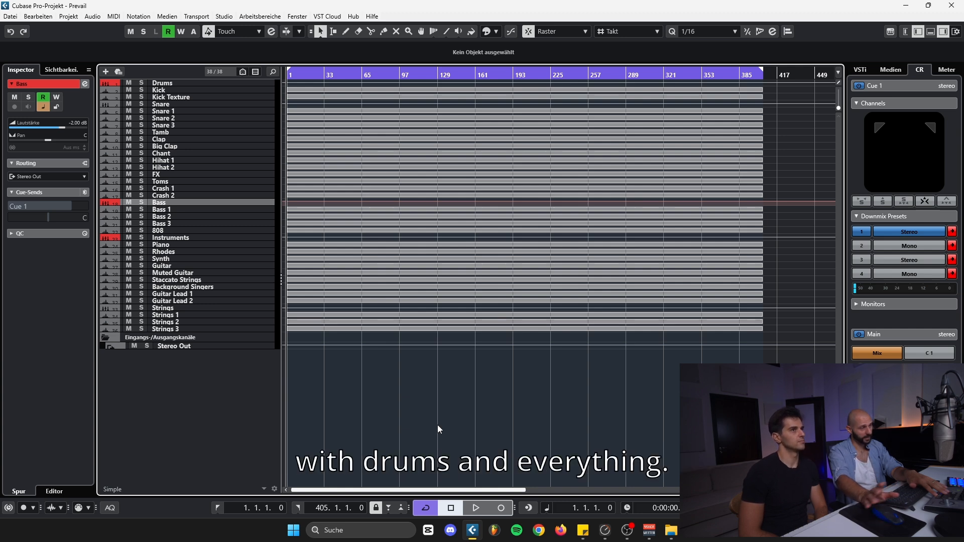
Play the Prevail project from bar 1 with drums and all instruments, and enlarge the track rows.
key(space)
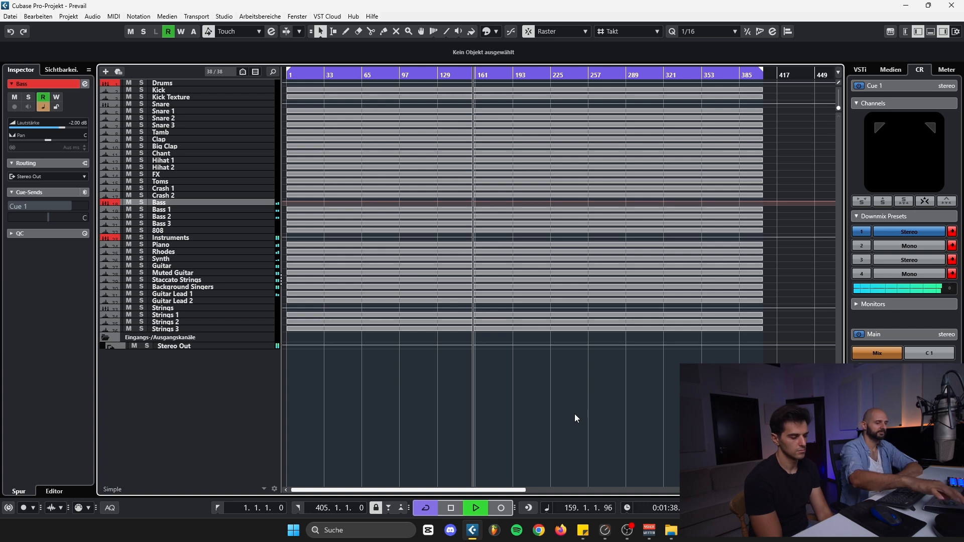
key(shift+h)
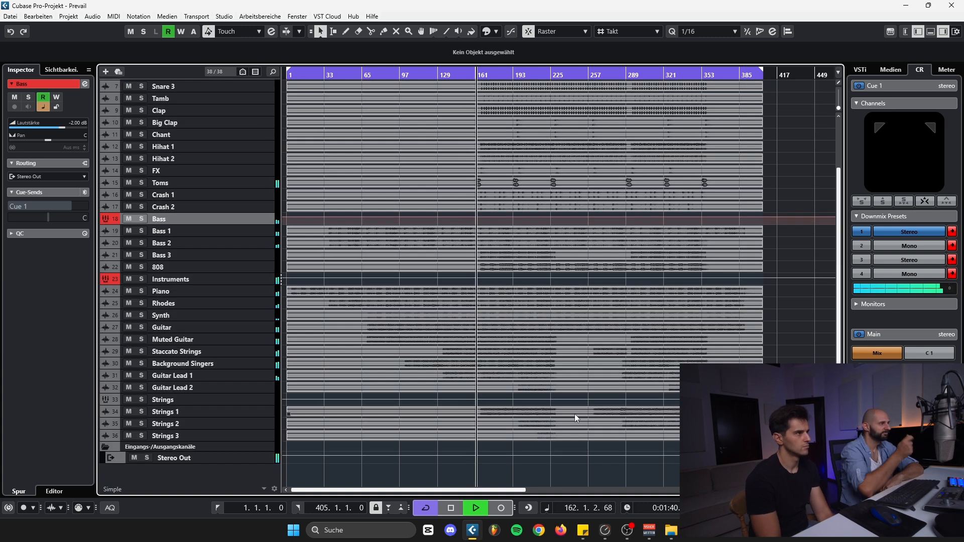